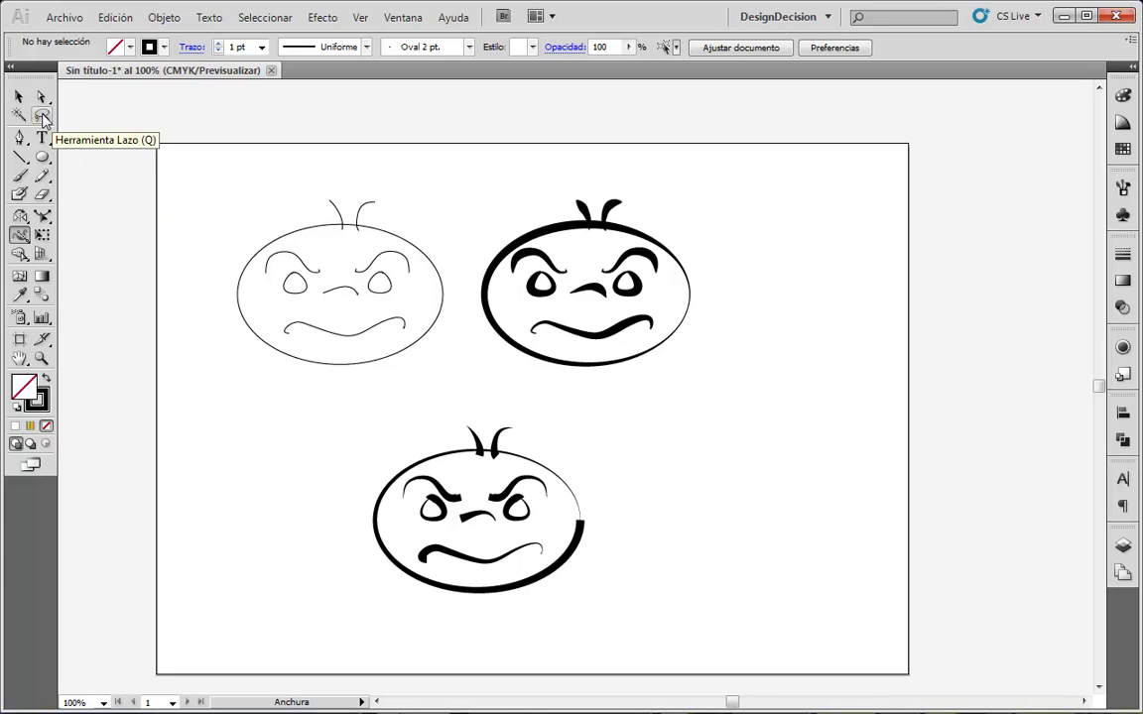
- Check the three faces in outline view and return to the preview
left_click(19, 97)
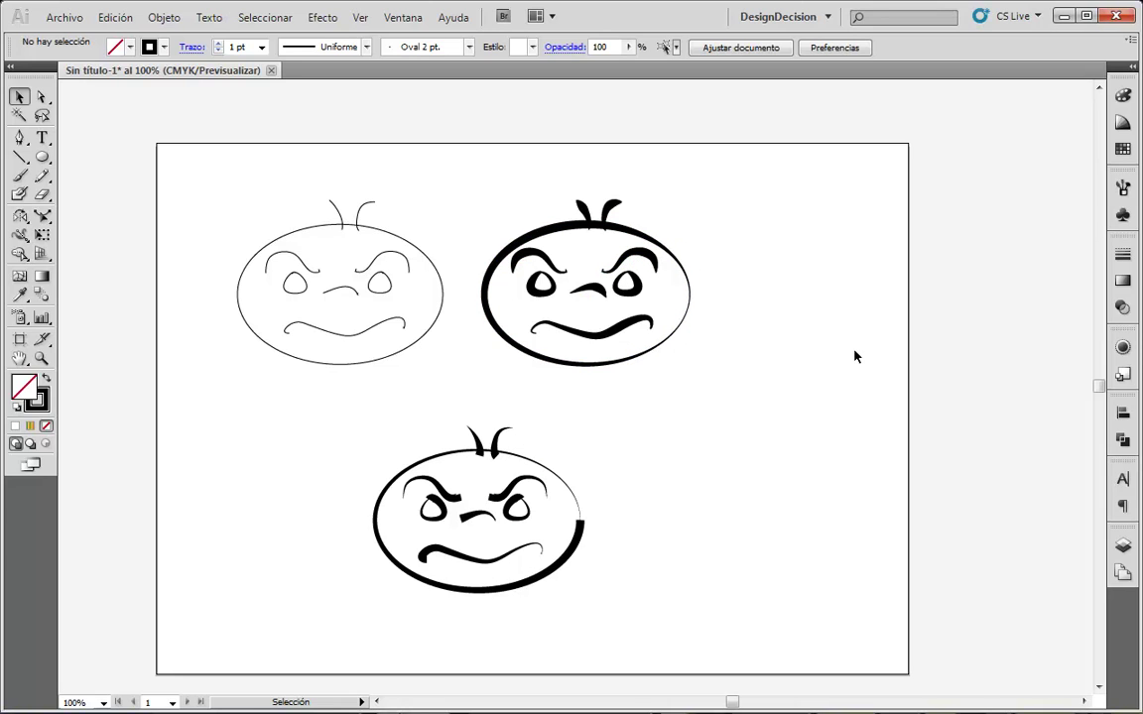
key("ctrl+y")
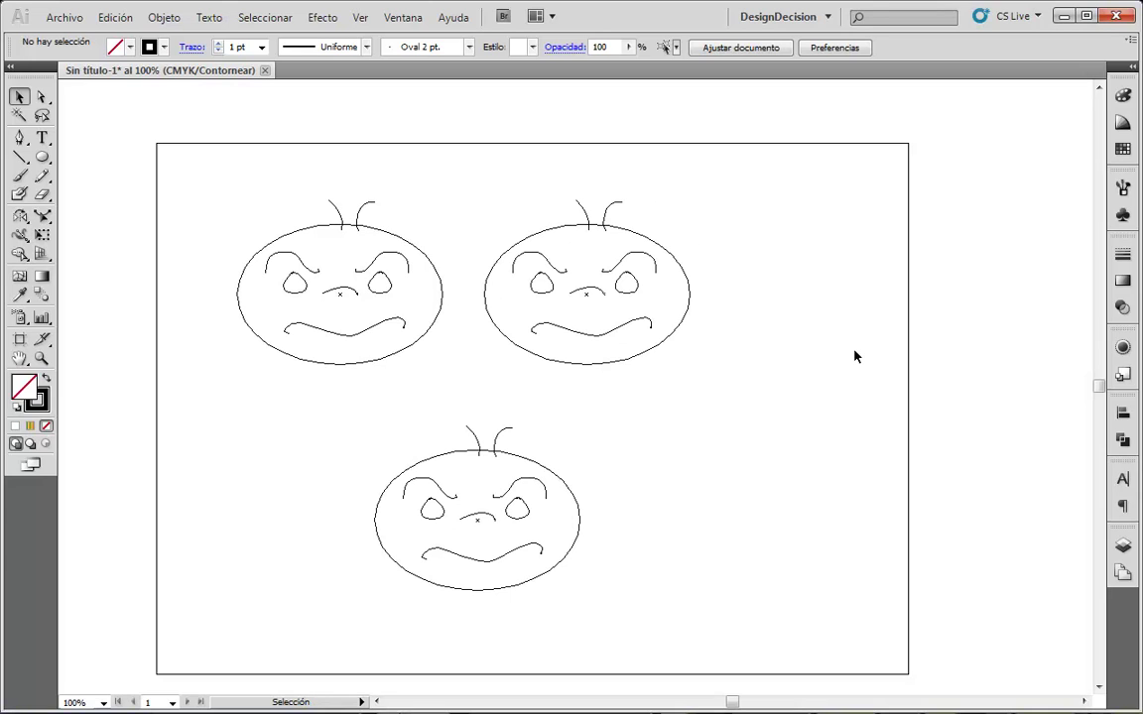
key("ctrl+y")
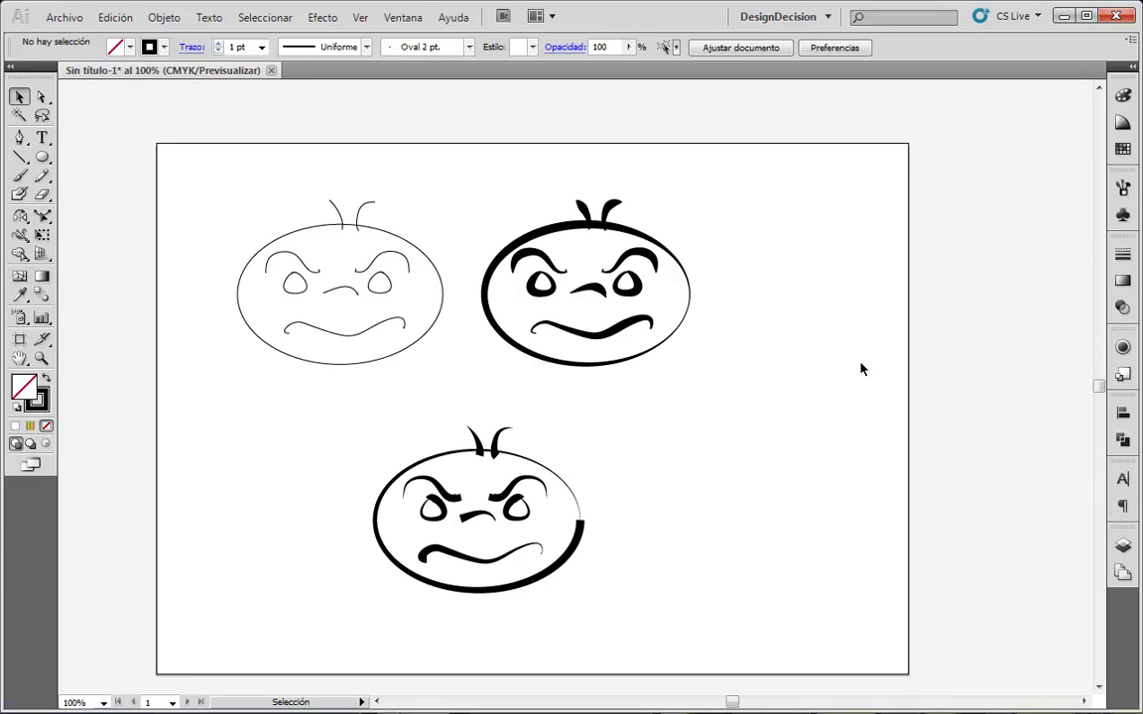
- Thicken the thin-line face's elliptical head outline at its right and upper-left sides with the Width tool, and check it in outline view
left_click(431, 335)
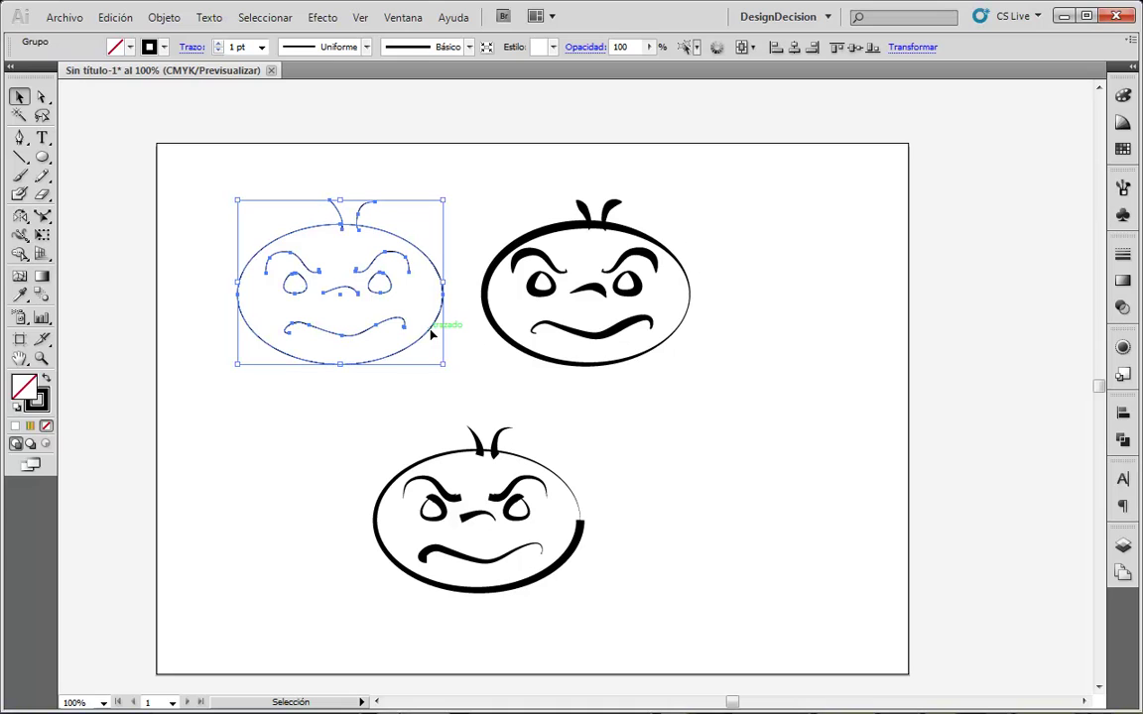
left_click(19, 254)
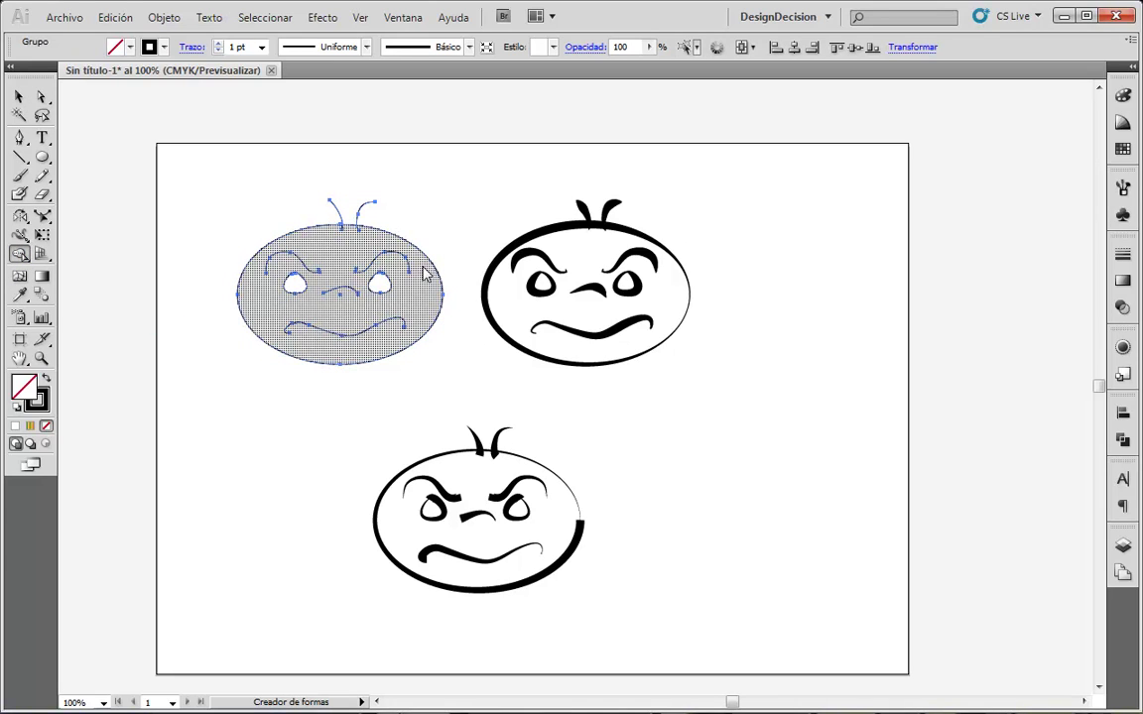
key("z")
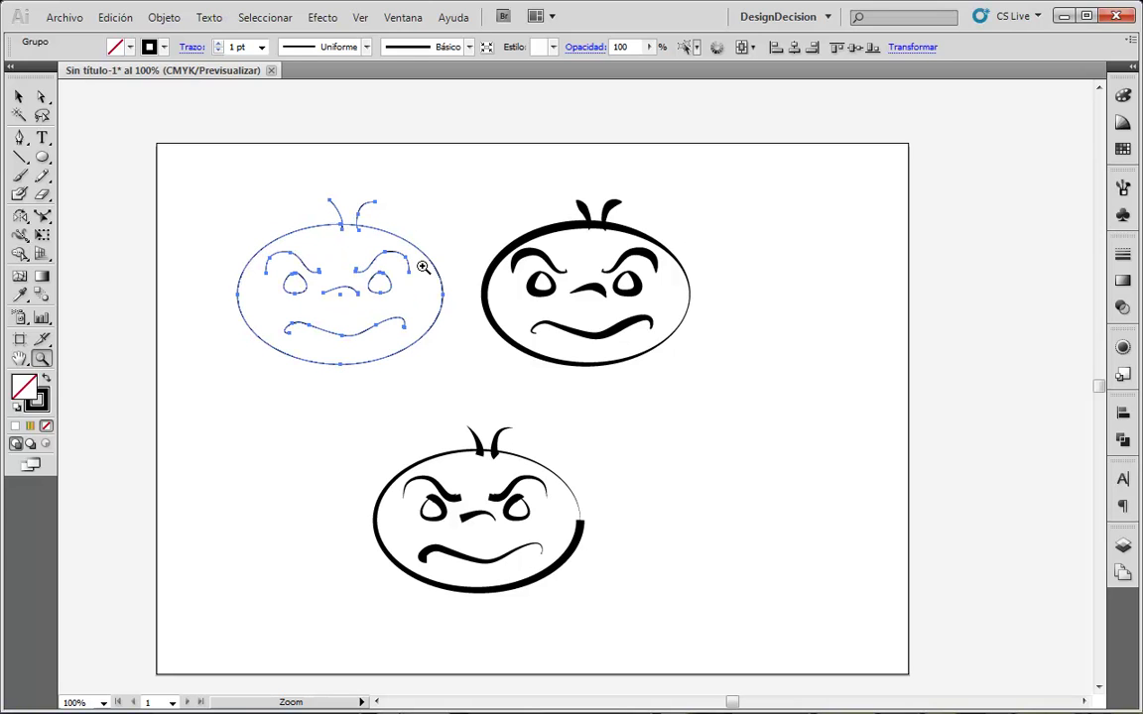
left_click_drag(238, 184, 452, 402)
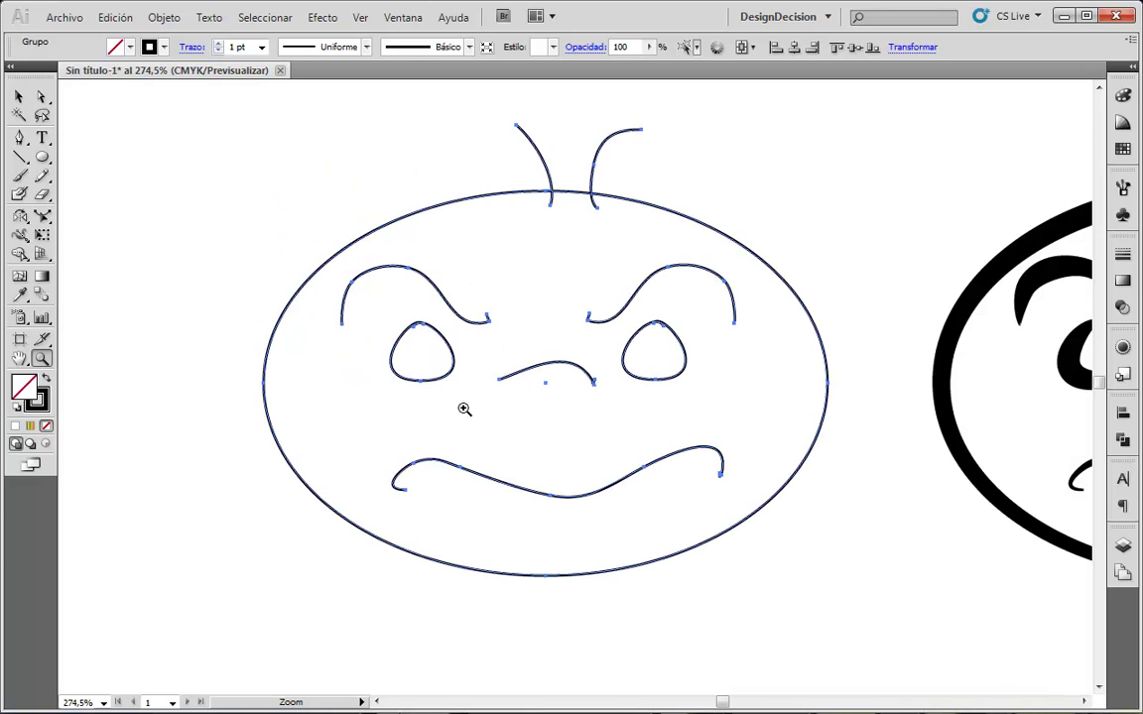
left_click(20, 236)
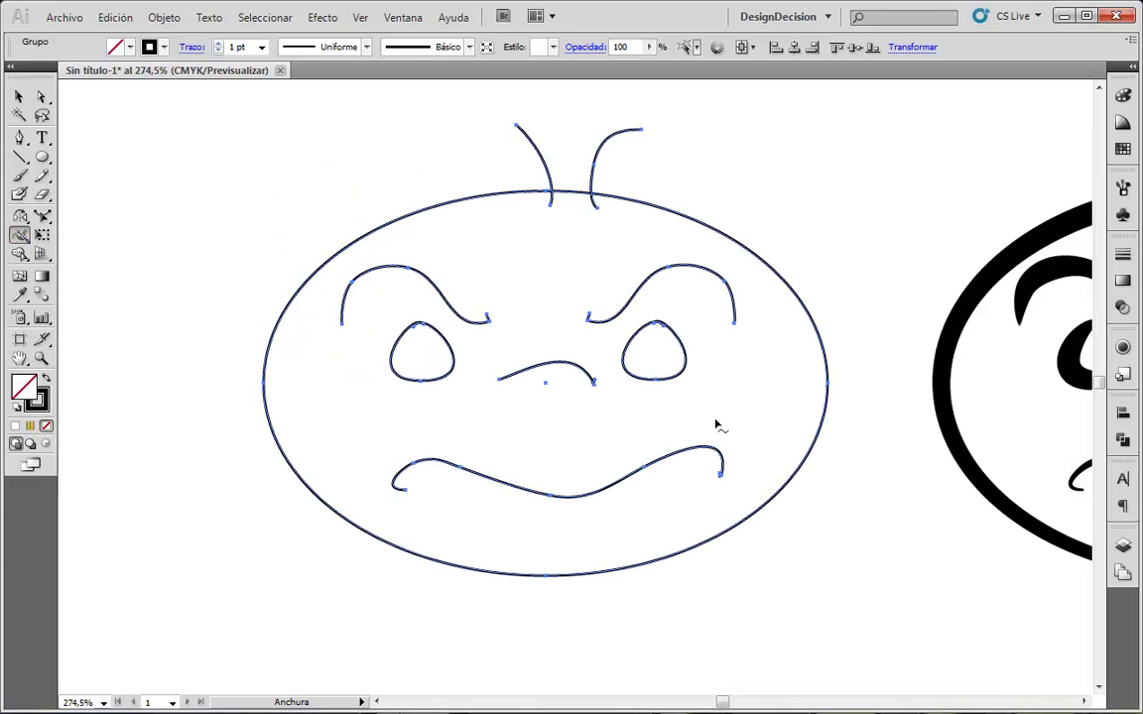
mouse_move(834, 409)
left_mouse_down()
mouse_move(865, 407)
mouse_move(849, 428)
left_mouse_up()
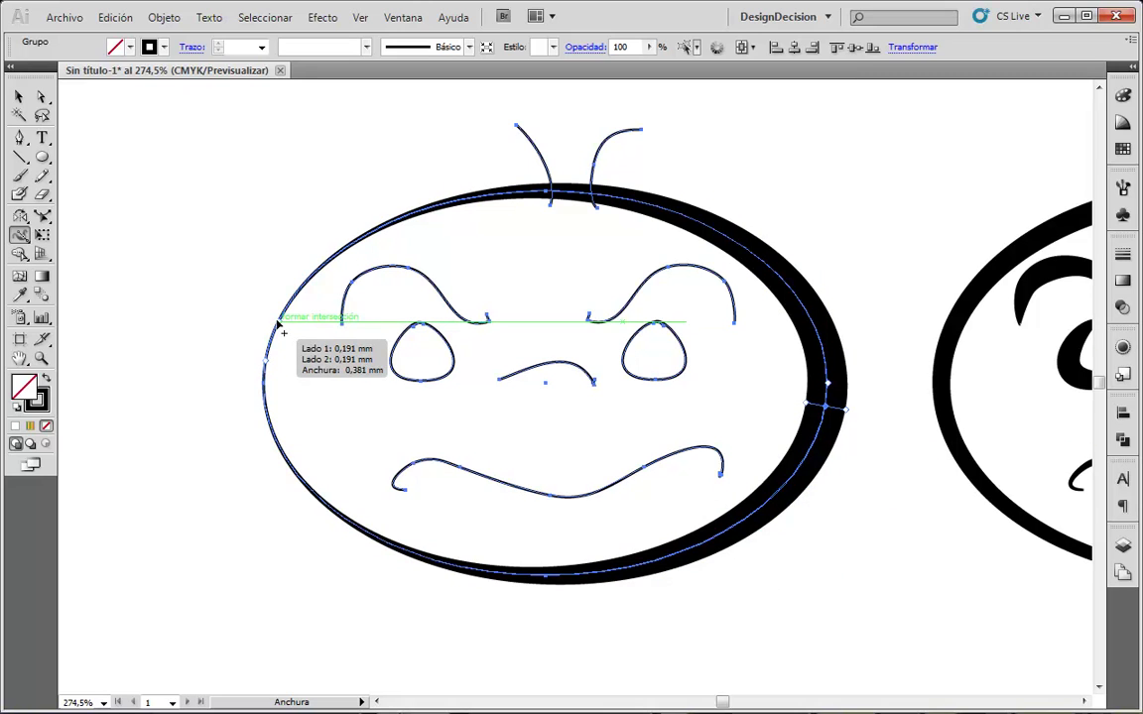
mouse_move(279, 322)
left_mouse_down()
mouse_move(157, 276)
mouse_move(233, 334)
mouse_move(243, 327)
mouse_move(264, 353)
left_mouse_up()
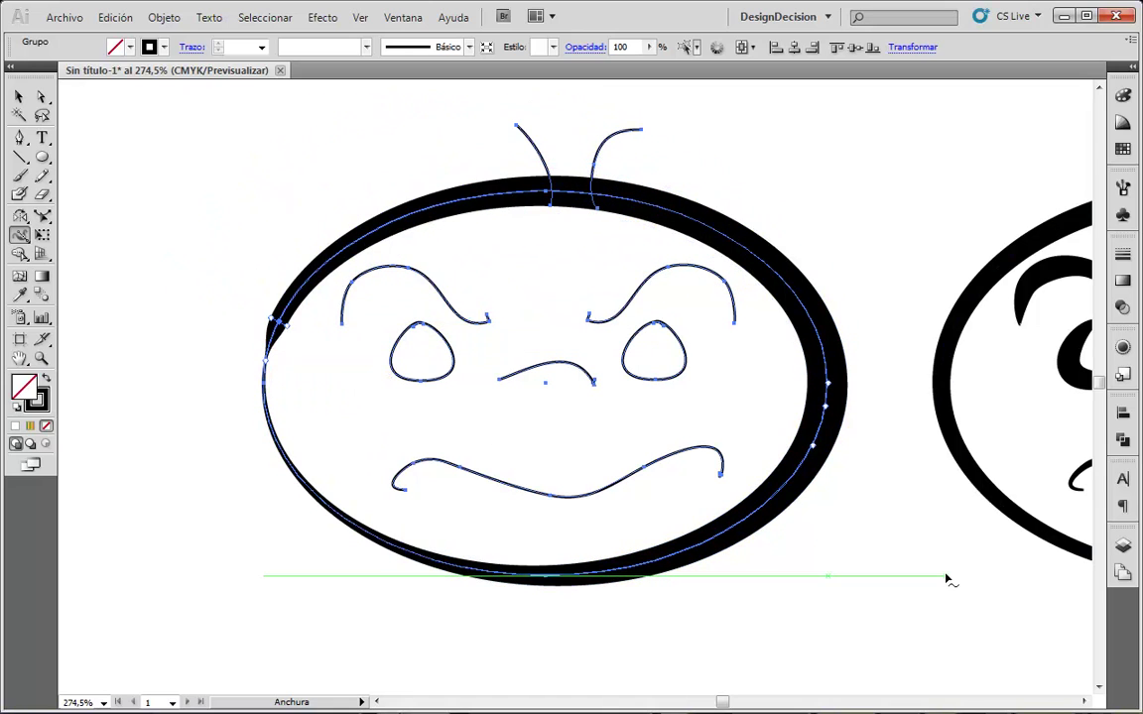
key("ctrl+y")
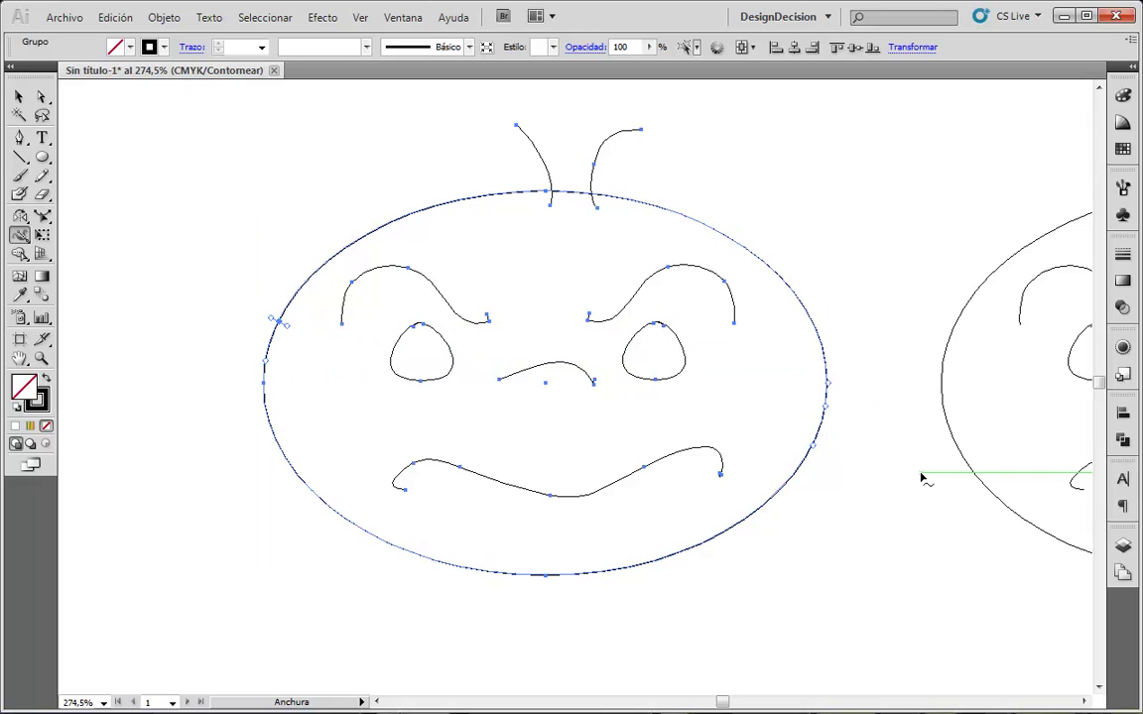
key("ctrl+y")
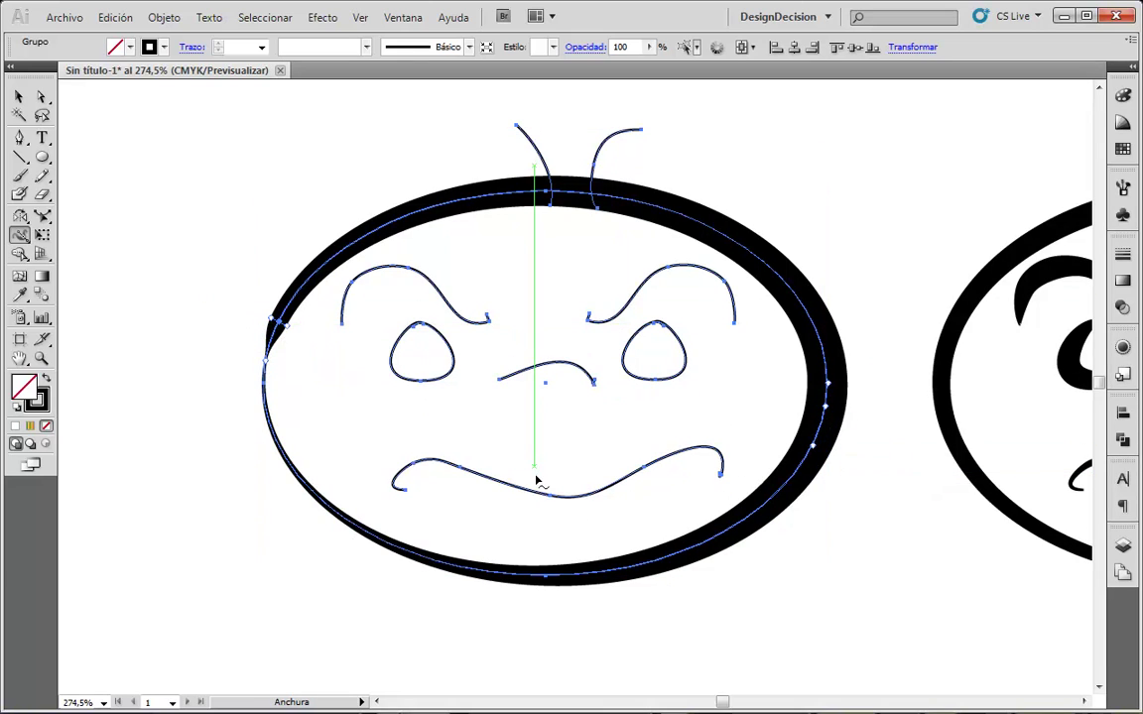
- Widen the middle of the same face's mouth stroke to about 9.4 mm and thicken both eye outlines
mouse_move(534, 487)
left_mouse_down()
mouse_move(536, 425)
mouse_move(525, 454)
mouse_move(535, 464)
left_mouse_up()
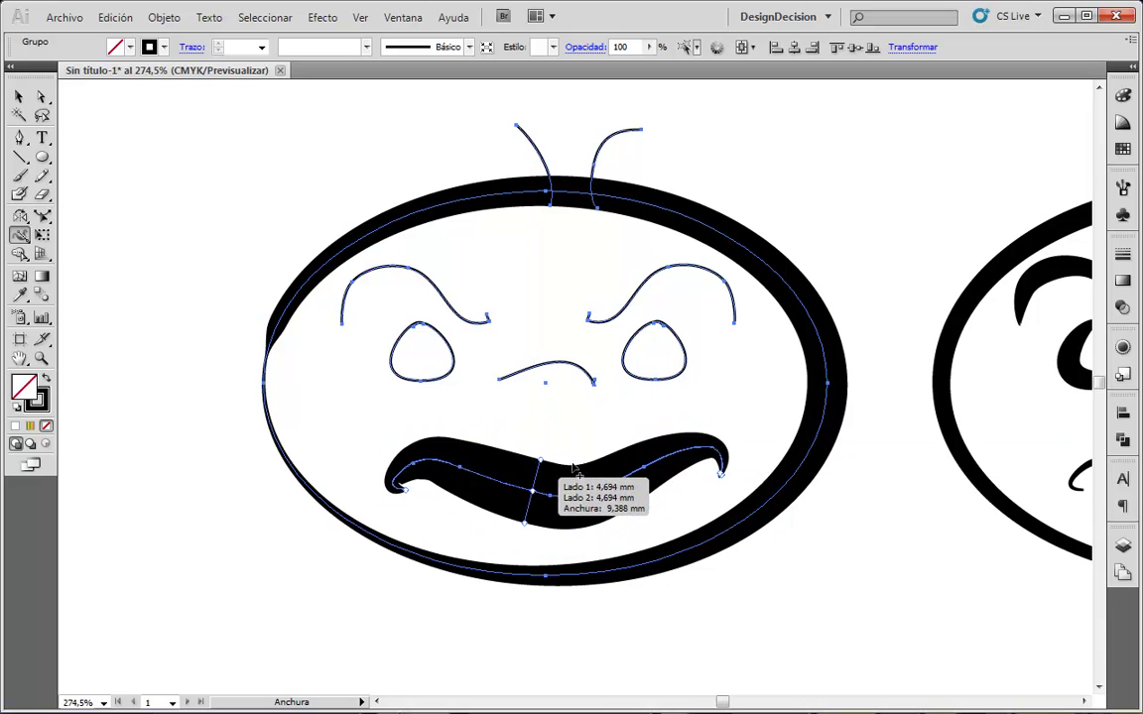
mouse_move(658, 383)
left_mouse_down()
mouse_move(682, 402)
mouse_move(674, 393)
left_mouse_up()
left_click_drag(440, 342, 443, 355)
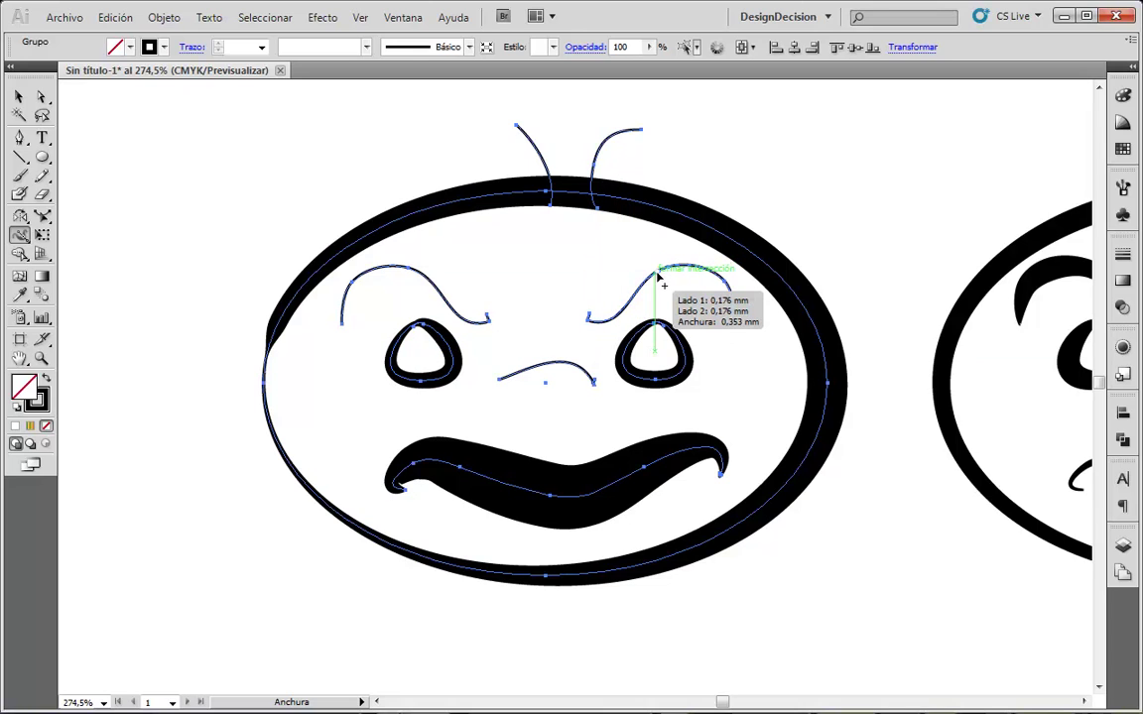
- Thicken the strokes of both eyebrows and the underside of the nose with the Width tool
mouse_move(657, 277)
left_mouse_down()
mouse_move(669, 308)
mouse_move(664, 280)
mouse_move(660, 289)
left_mouse_up()
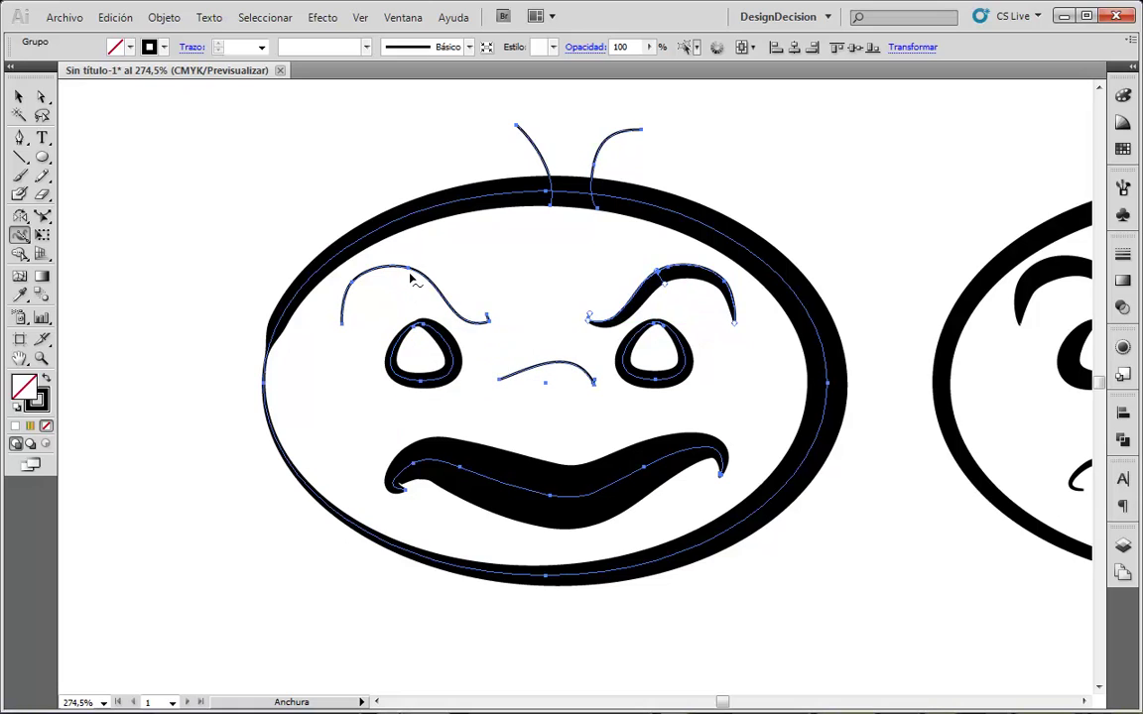
mouse_move(414, 275)
left_mouse_down()
mouse_move(408, 287)
mouse_move(440, 287)
left_mouse_up()
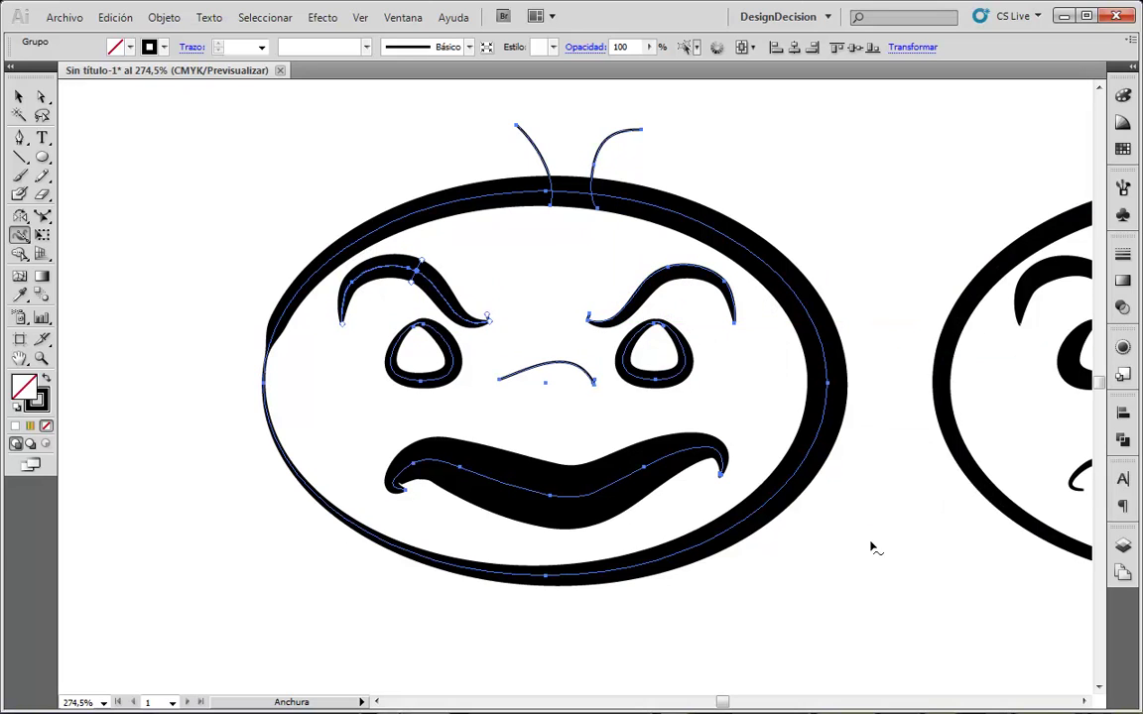
mouse_move(561, 369)
left_mouse_down()
mouse_move(560, 428)
mouse_move(551, 381)
left_mouse_up()
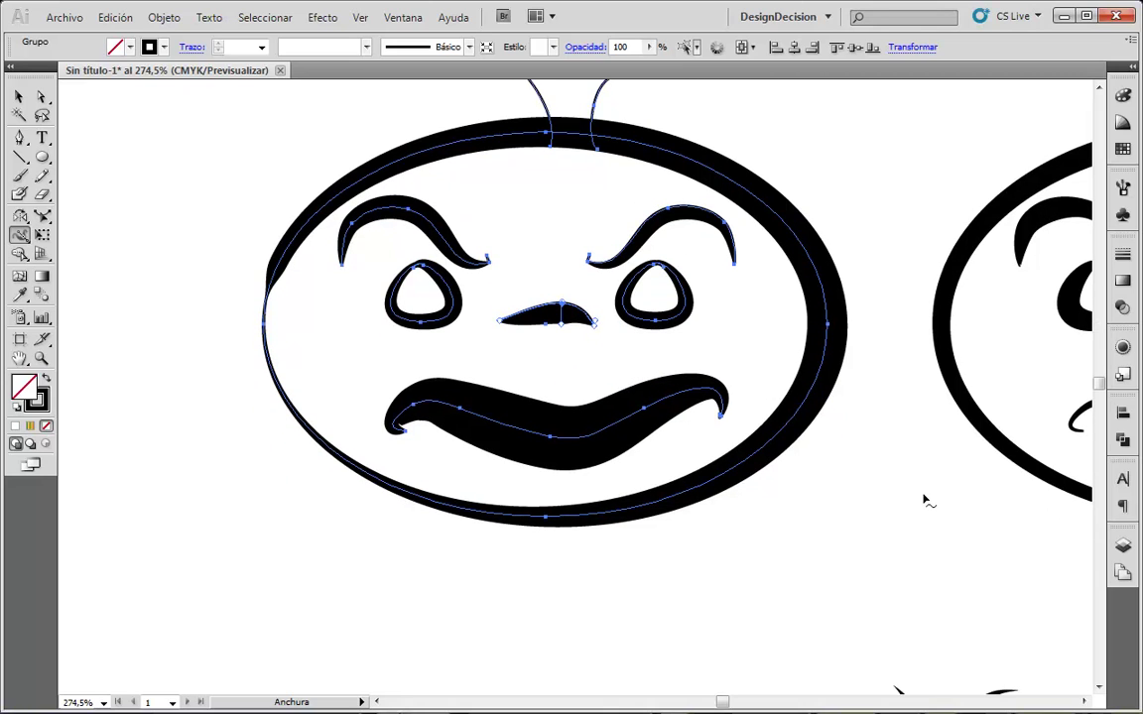
- Examine the whole artboard with nothing selected, and look through the list of available stroke width profiles
key("z")
left_click(880, 447, "alt")
left_click(611, 473, "alt")
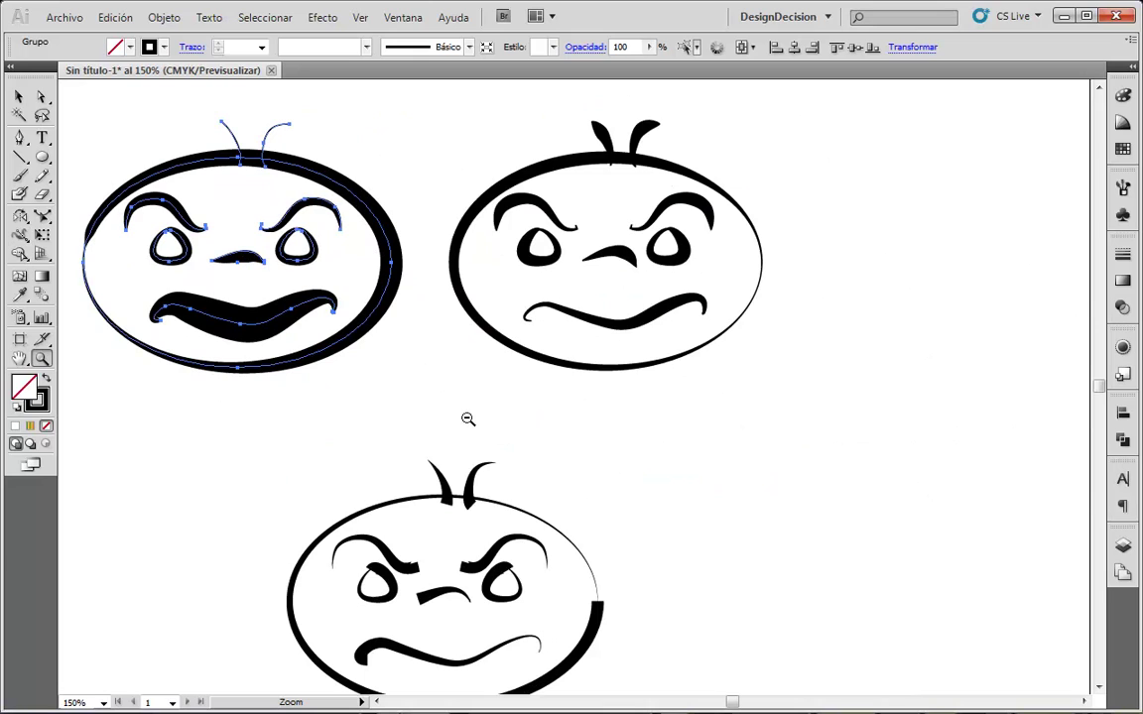
left_click(466, 424, "alt")
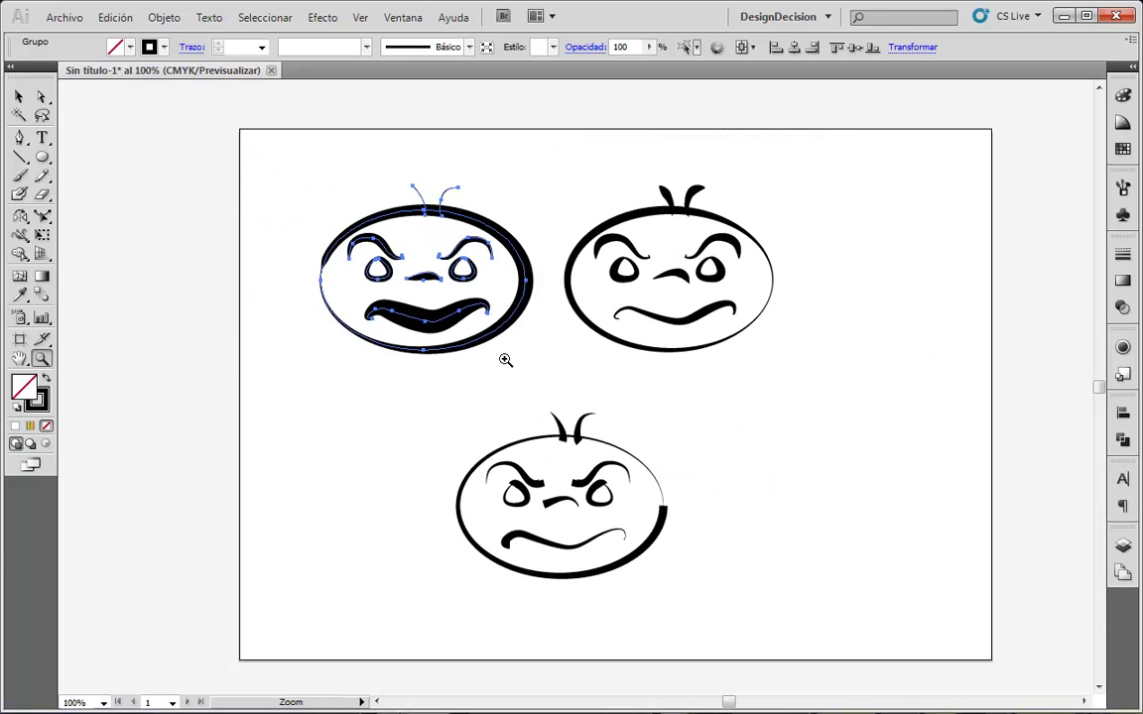
left_click_drag(513, 347, 581, 377)
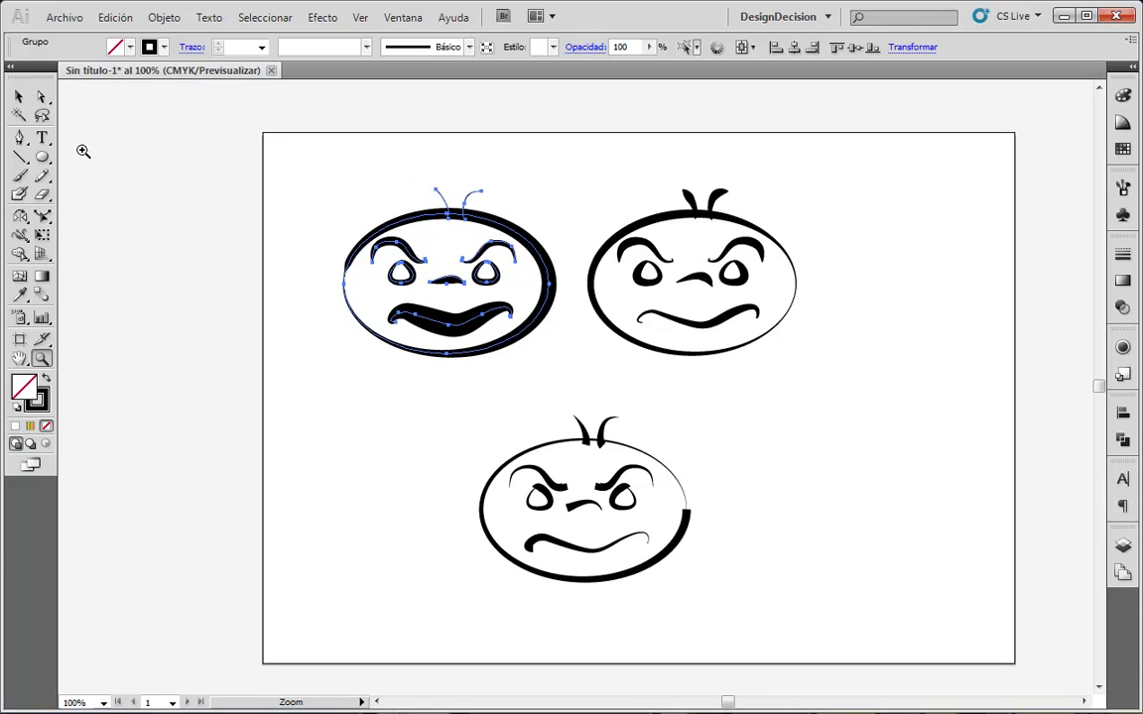
left_click(19, 96)
left_click(760, 415)
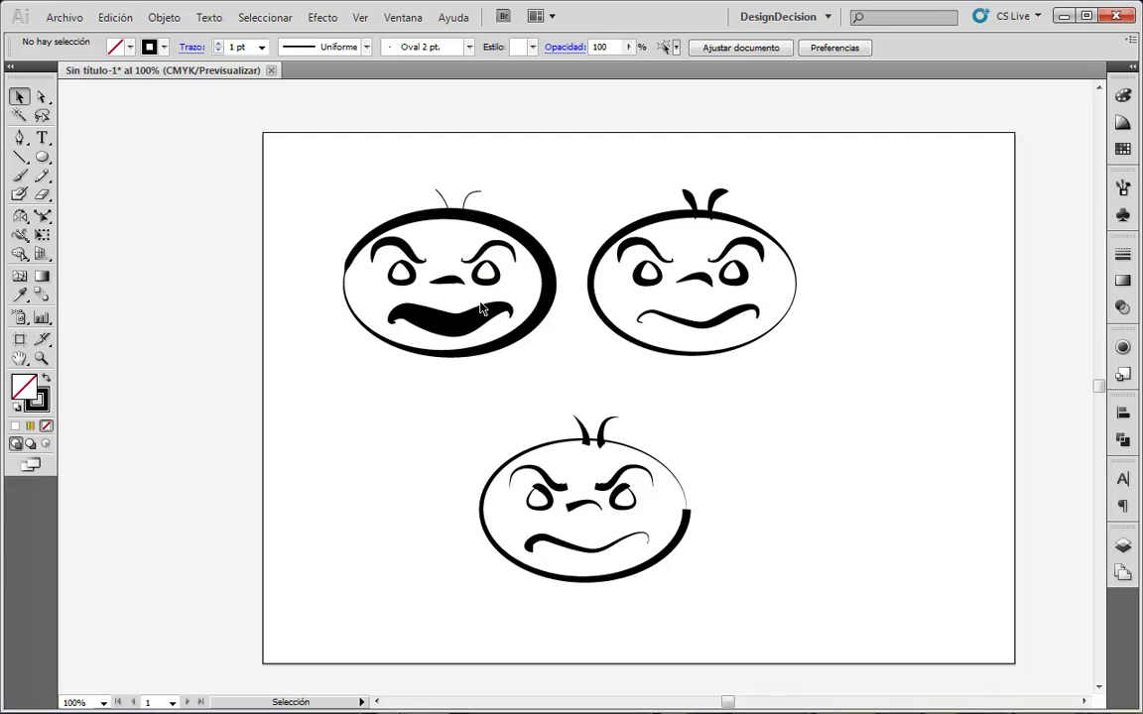
left_click(366, 48)
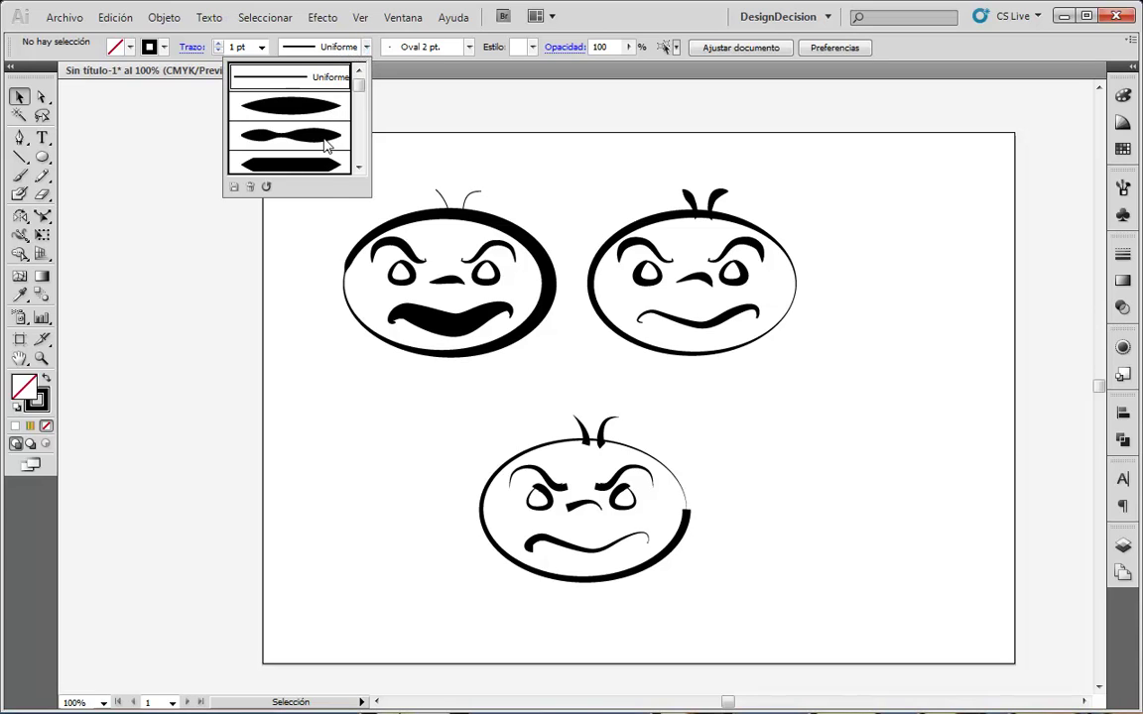
left_click(581, 192)
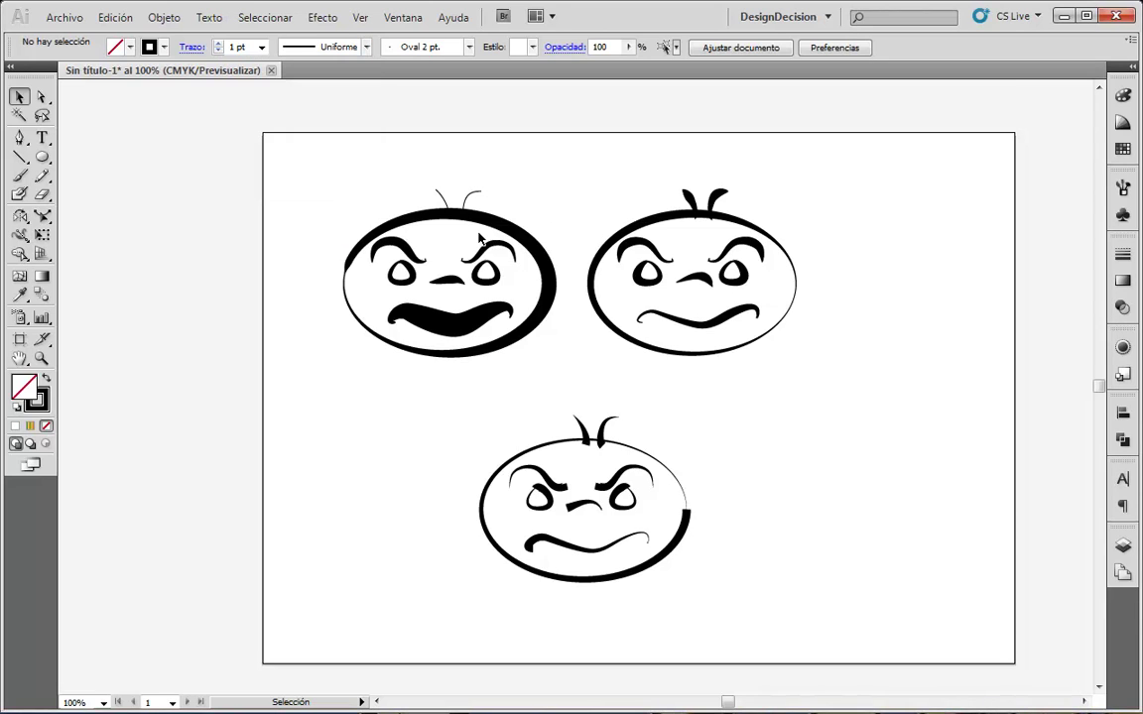
- Duplicate the upper-left face into the artboard's lower-right area and reset the copy to the Uniforme width profile with a 1 pt stroke
mouse_move(303, 171)
left_mouse_down()
mouse_move(603, 373)
mouse_move(564, 379)
mouse_move(521, 319)
mouse_move(892, 503)
mouse_move(930, 550)
left_mouse_up()
left_click(332, 47)
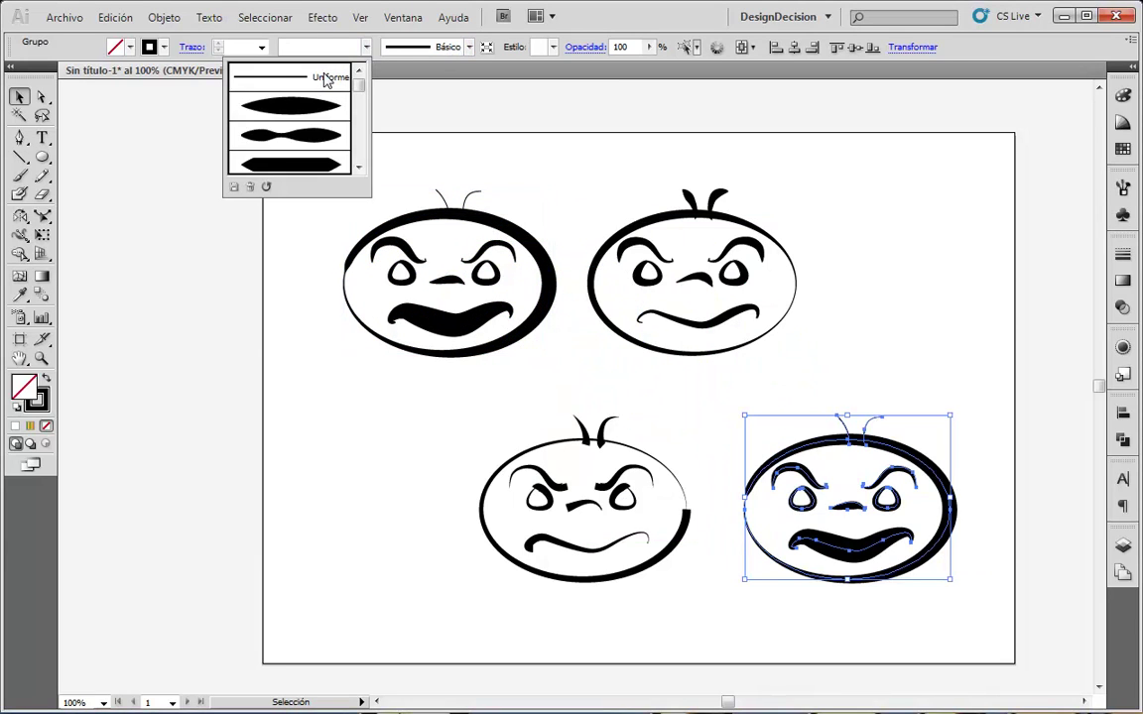
left_click(295, 72)
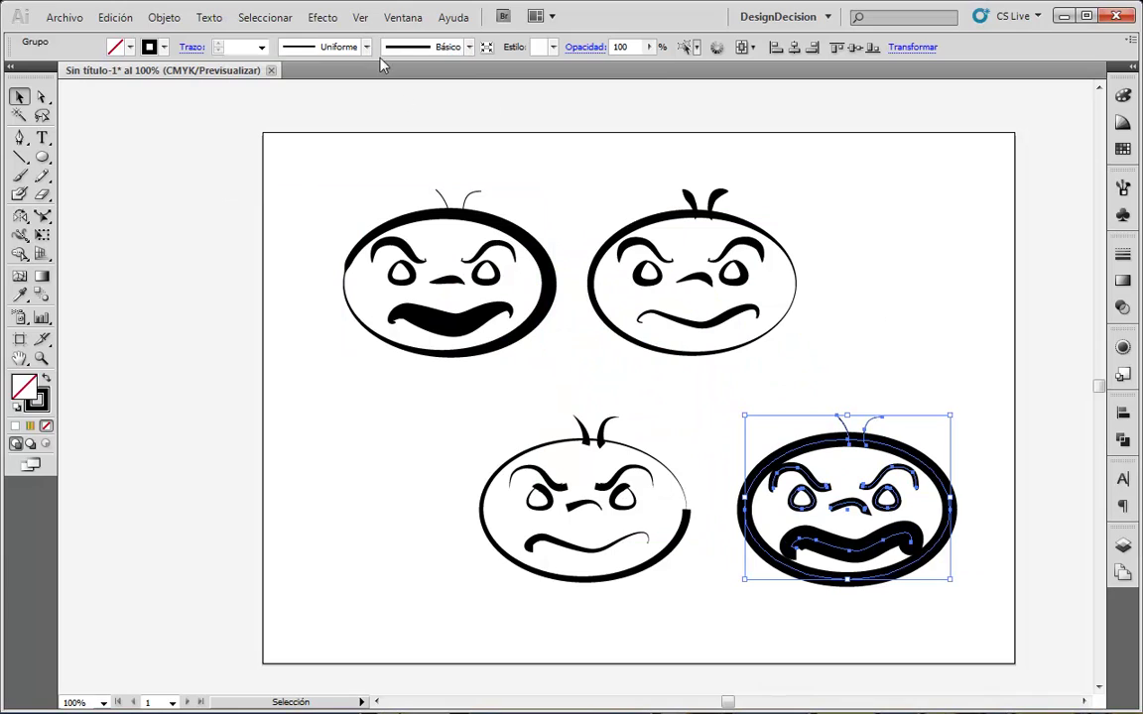
left_click(261, 46)
left_click(230, 99)
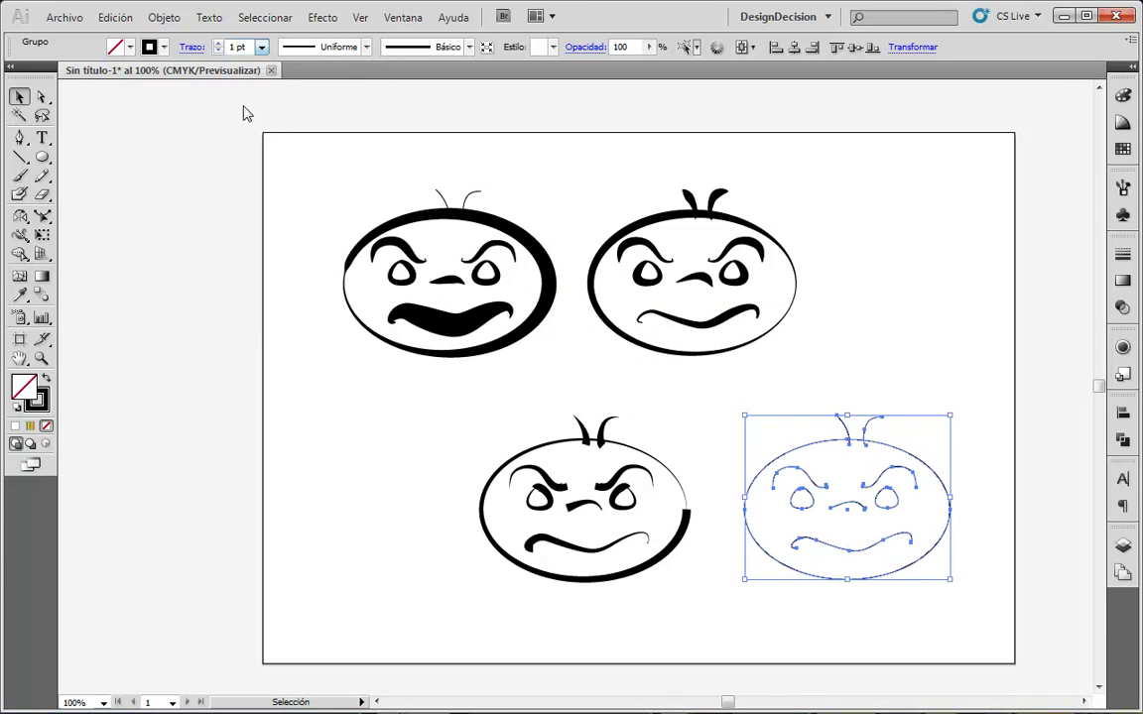
left_click(936, 390)
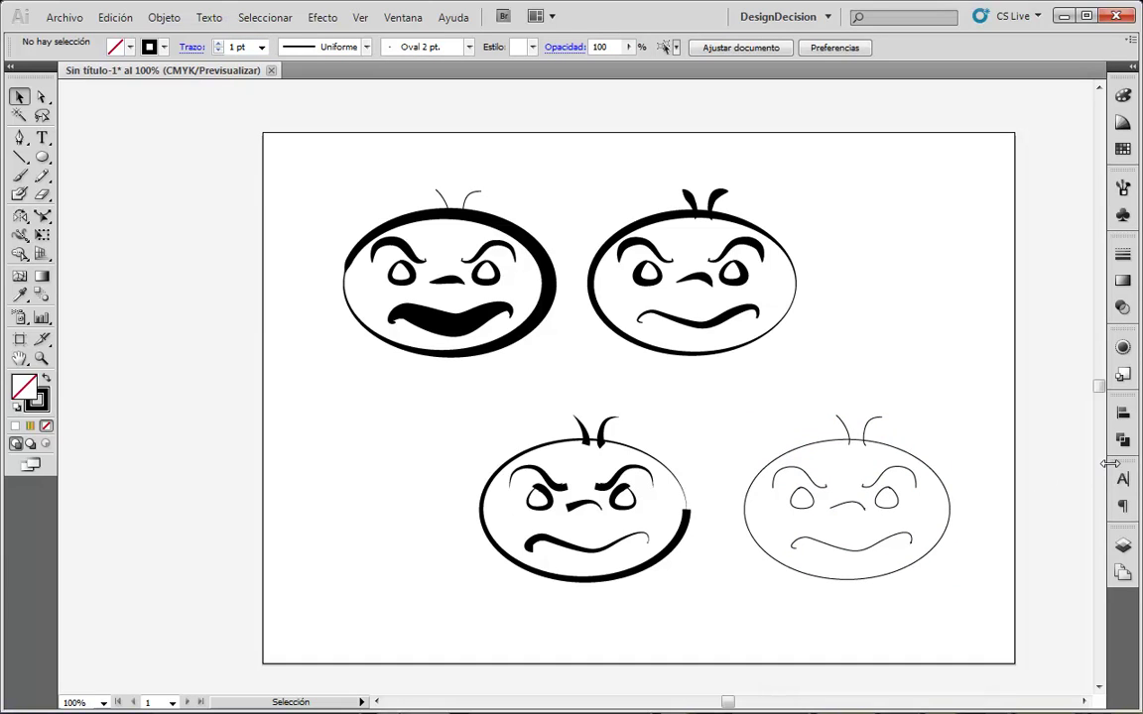
- Apply the lens-shaped width profile with tapered ends to the lower-right face and set its stroke weight to 10 pt
left_click_drag(975, 383, 732, 618)
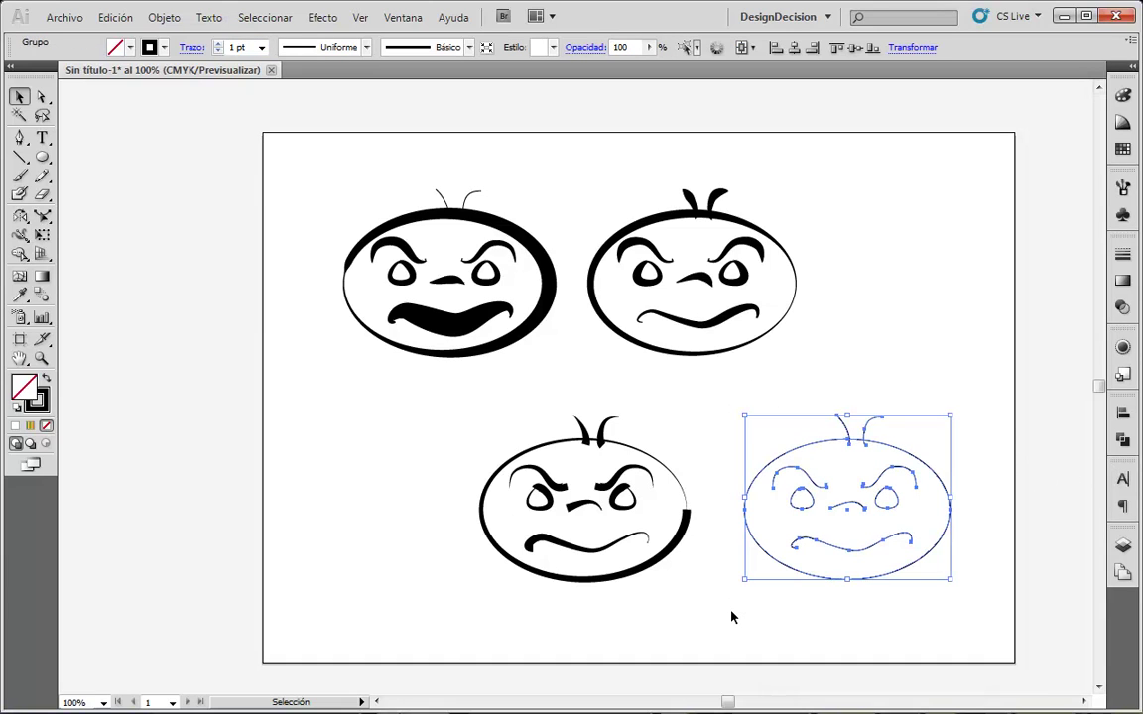
left_click(366, 47)
left_click(323, 105)
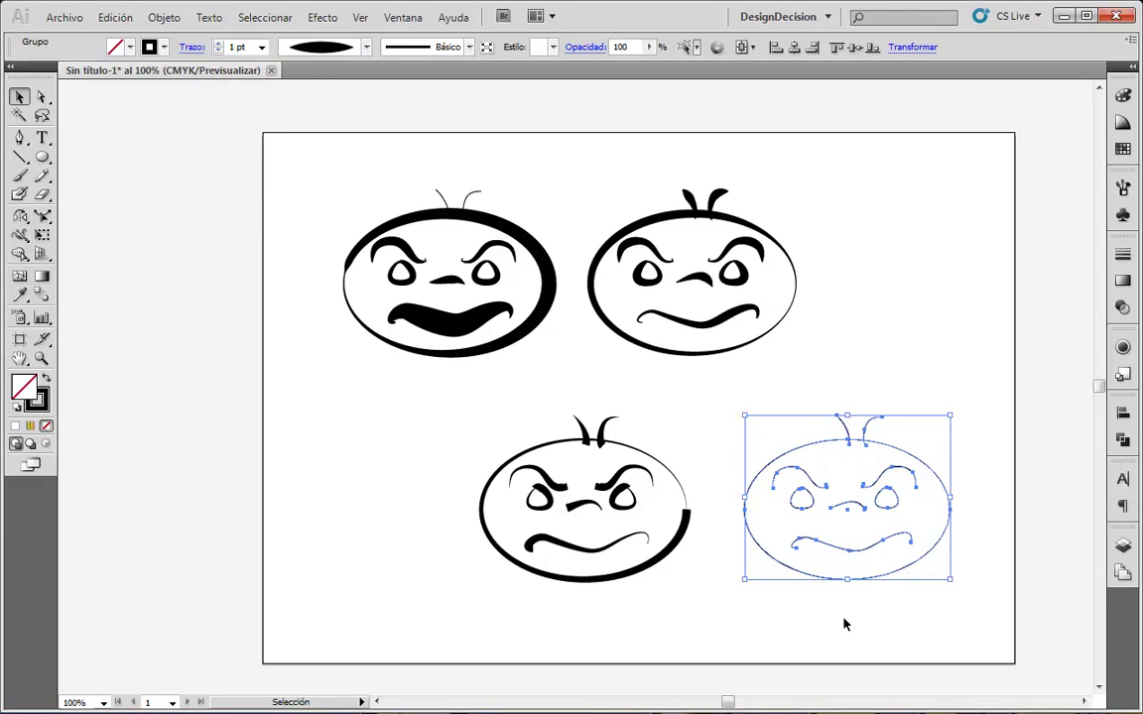
left_click(261, 46)
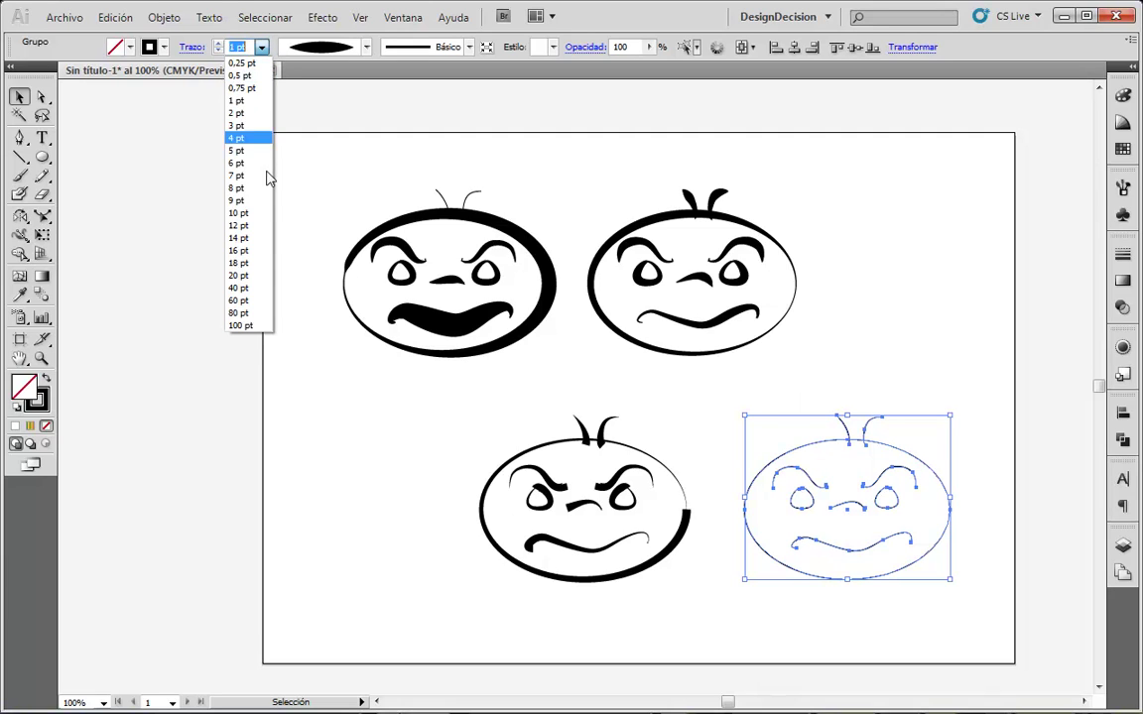
left_click(238, 213)
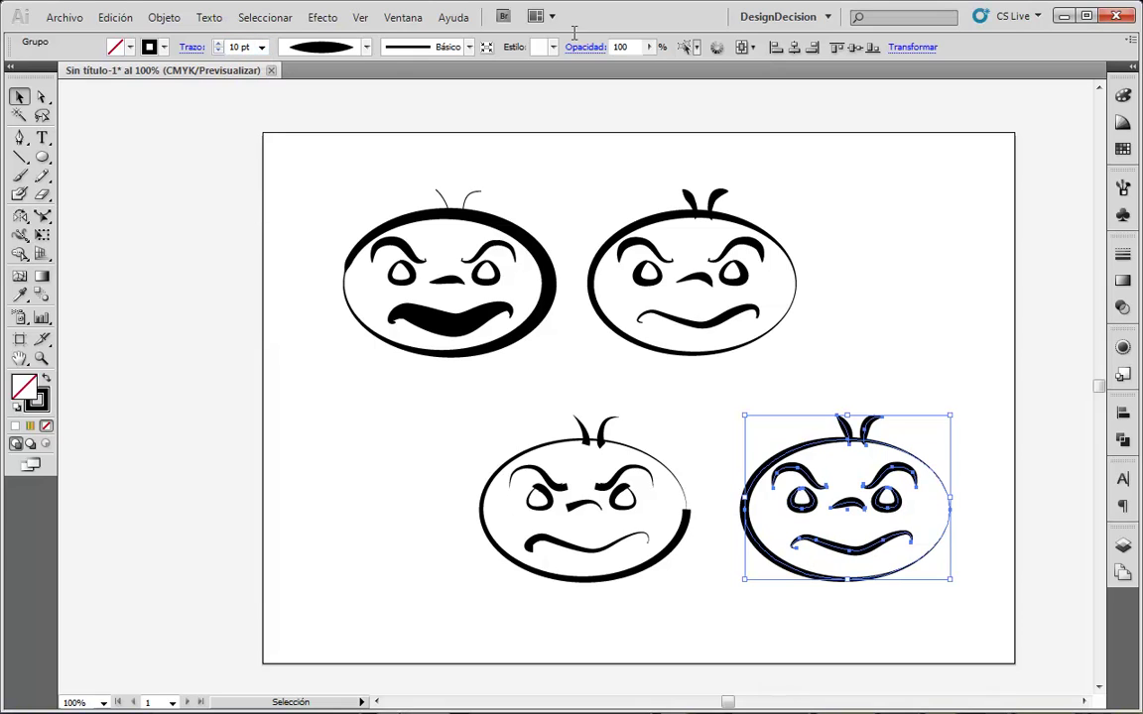
- Try the double-bulge width profile on the lower-right face, and replace it with the straight-sided profile with pointed ends
left_click(366, 46)
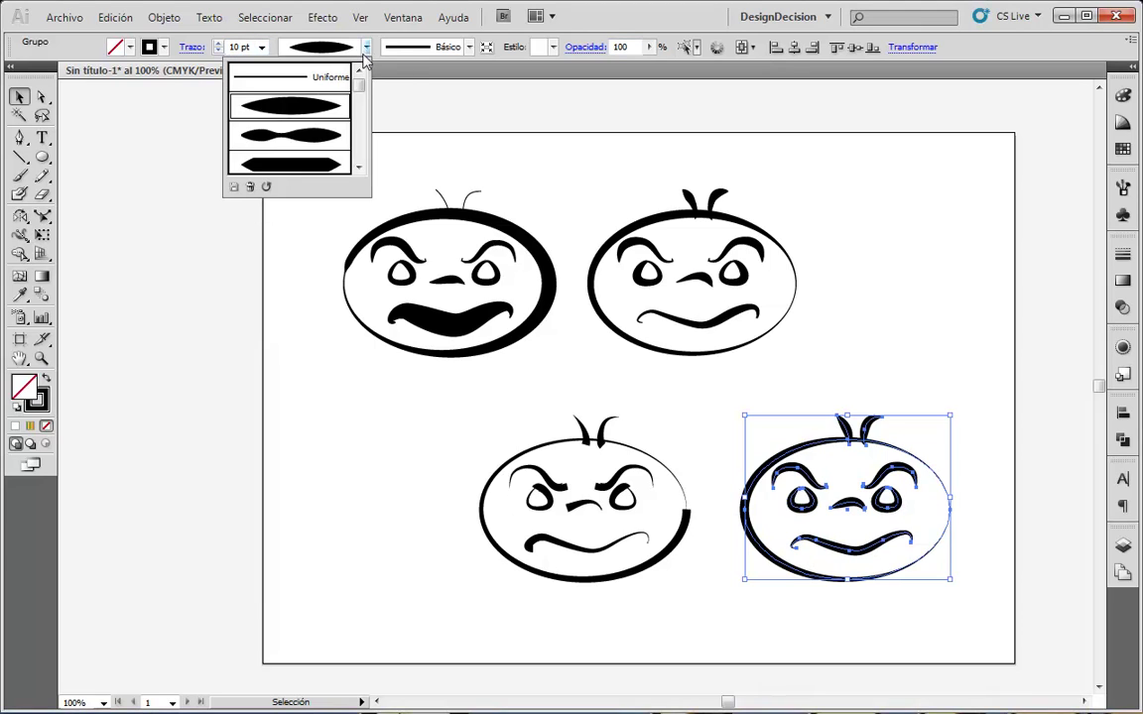
left_click(298, 123)
left_click(366, 46)
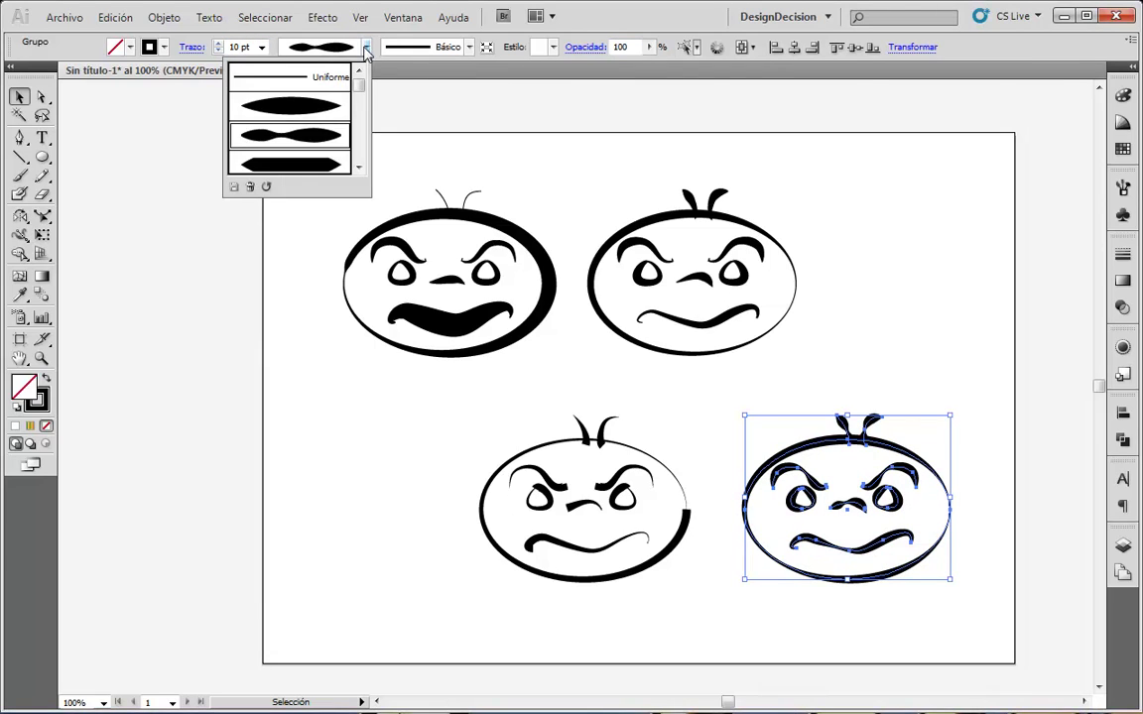
scroll(284, 117, "down", 1)
left_click(318, 139)
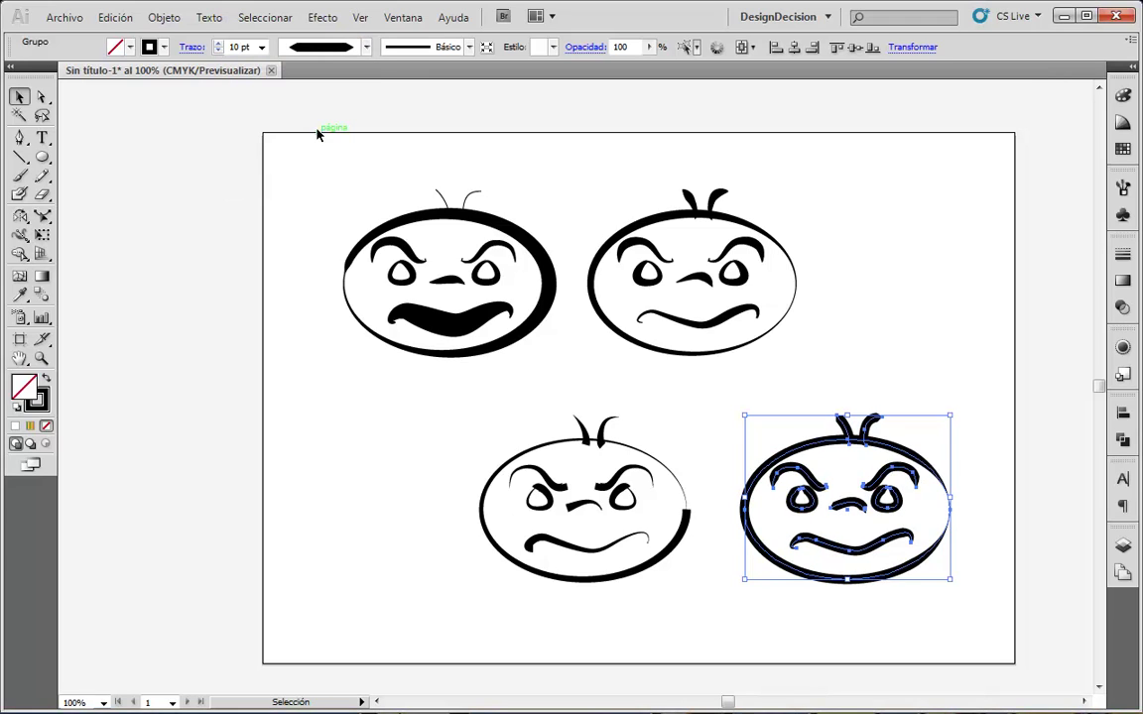
scroll(347, 96, "down", 1)
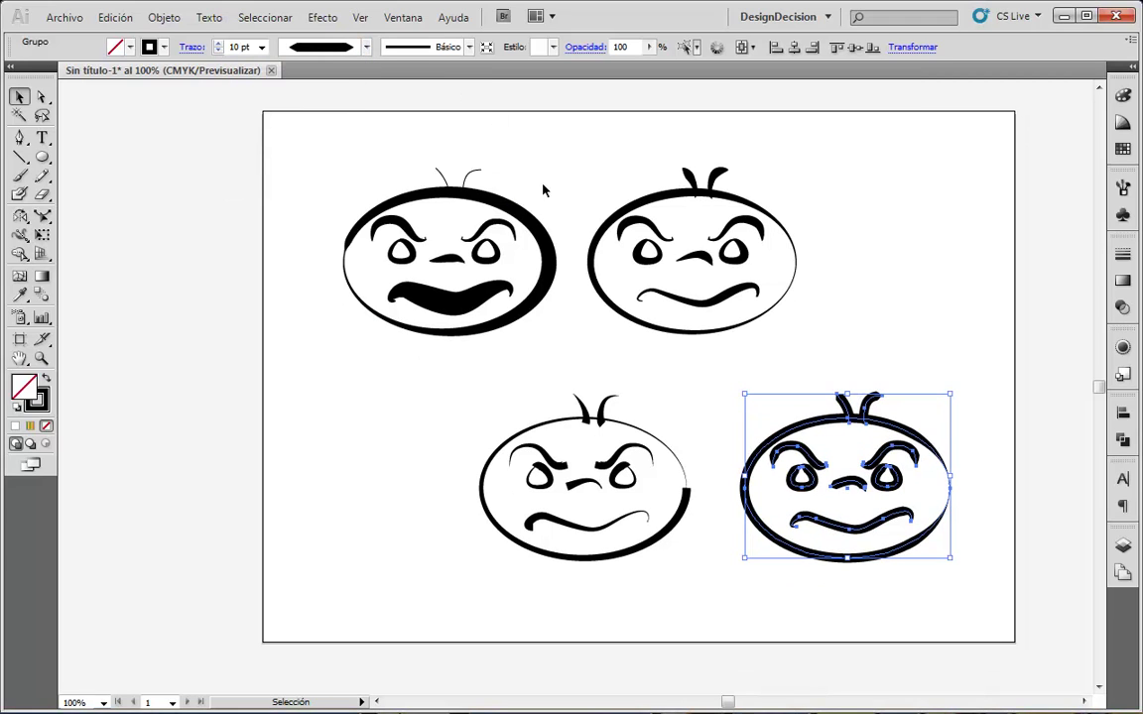
- Draw a horizontal line beside the lower-left face and widen its middle with the Width tool into a lens shape about 27.5 pt thick
left_click(22, 158)
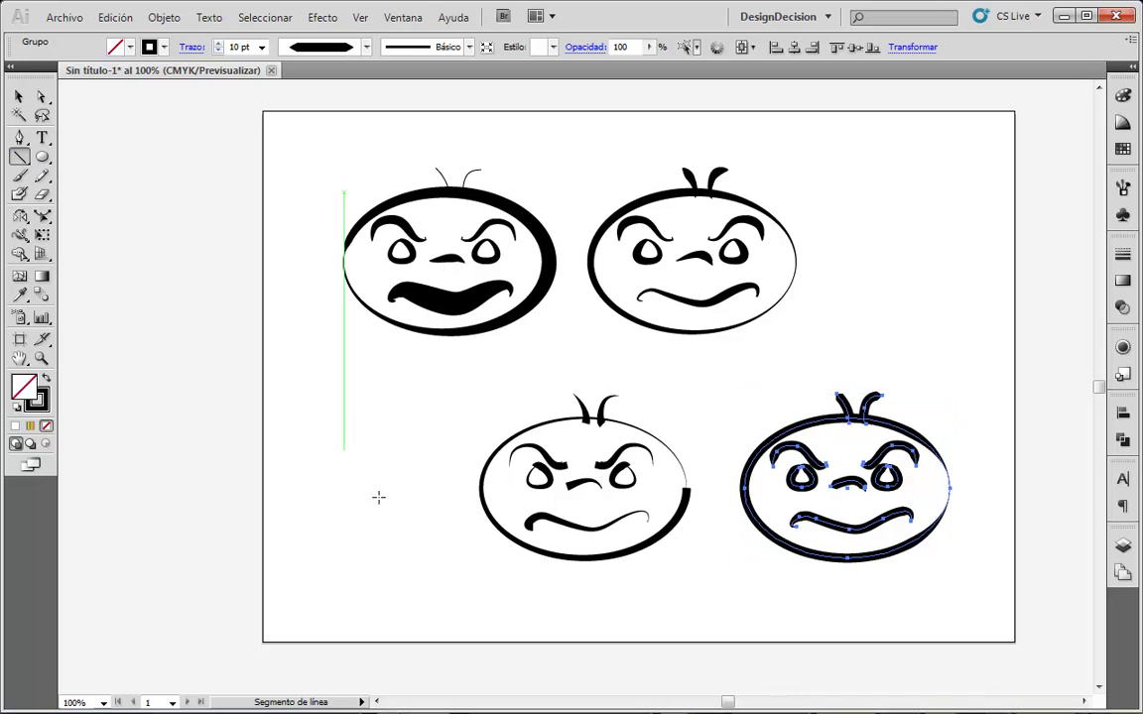
left_click_drag(294, 407, 418, 408)
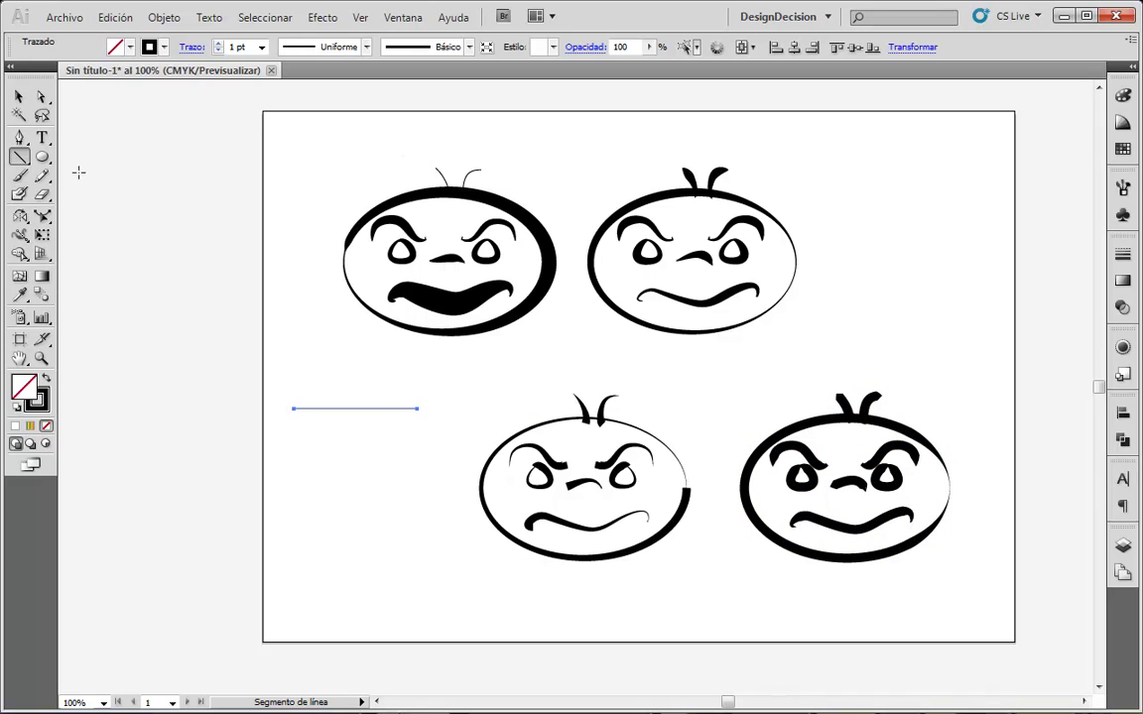
left_click(20, 235)
left_click_drag(374, 407, 373, 376)
mouse_move(369, 348)
left_mouse_down()
mouse_move(371, 333)
mouse_move(365, 402)
left_mouse_up()
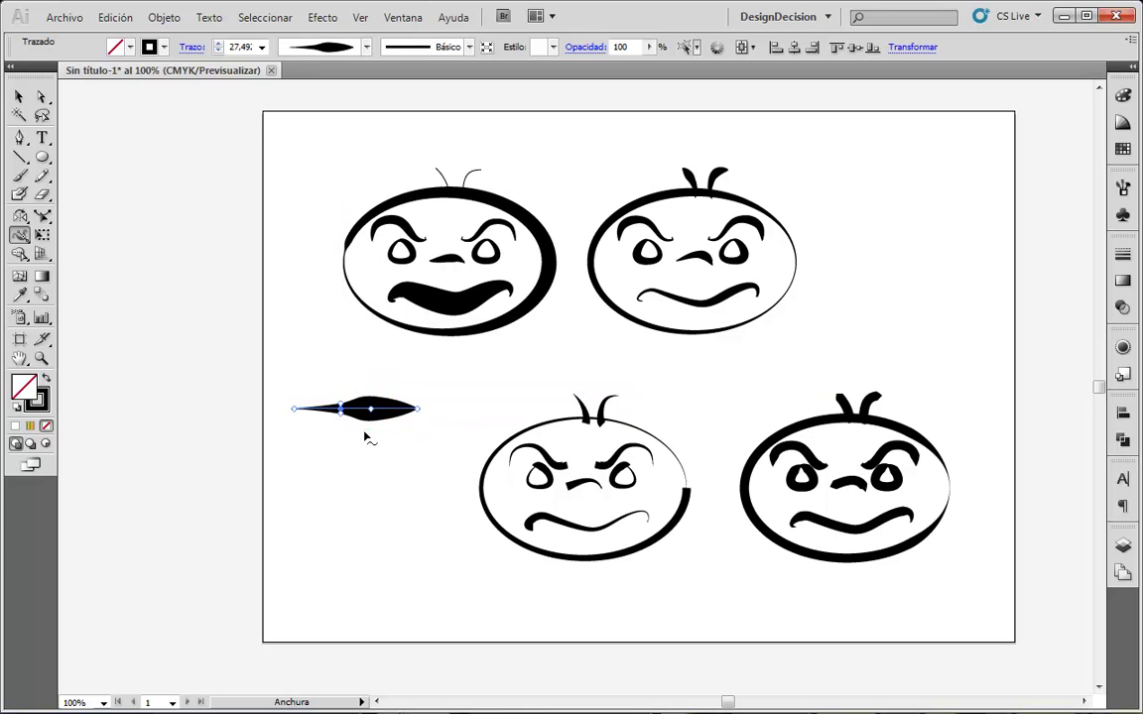
- Try a second bulge about 45.5 pt thick near the line's left end, and undo the extra width points back to the lens shape
left_click_drag(323, 407, 319, 391)
left_click_drag(386, 407, 387, 406)
key("z")
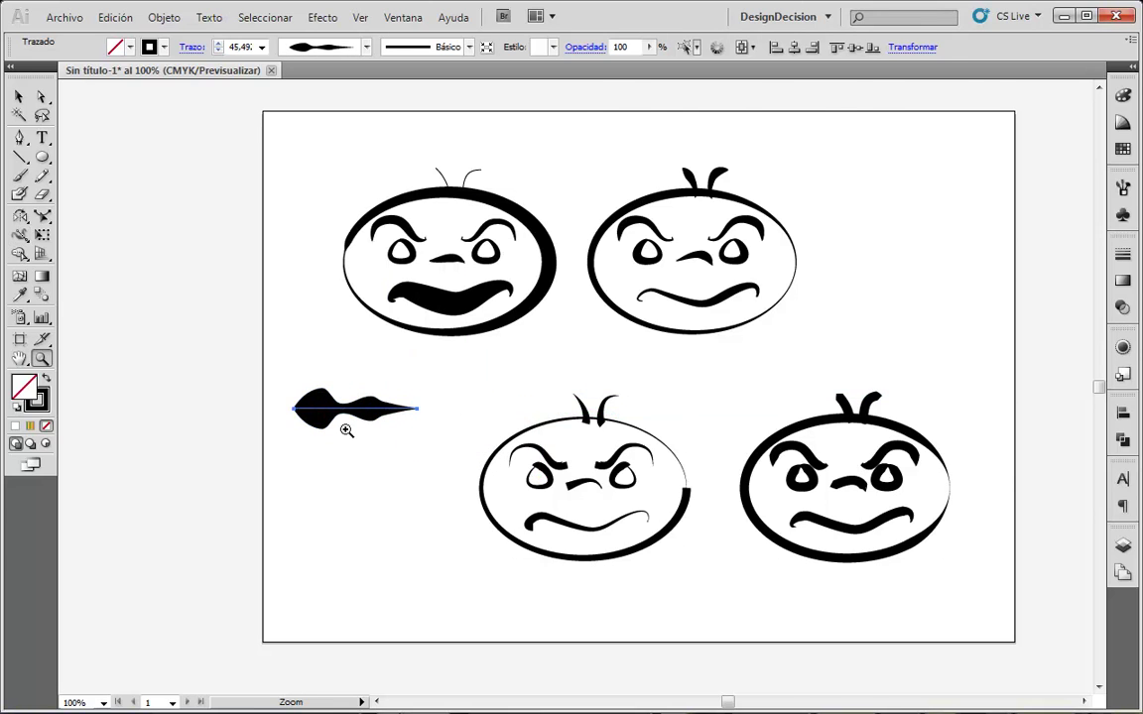
left_click(407, 434)
left_click(607, 390)
left_click(611, 455)
left_click(556, 409)
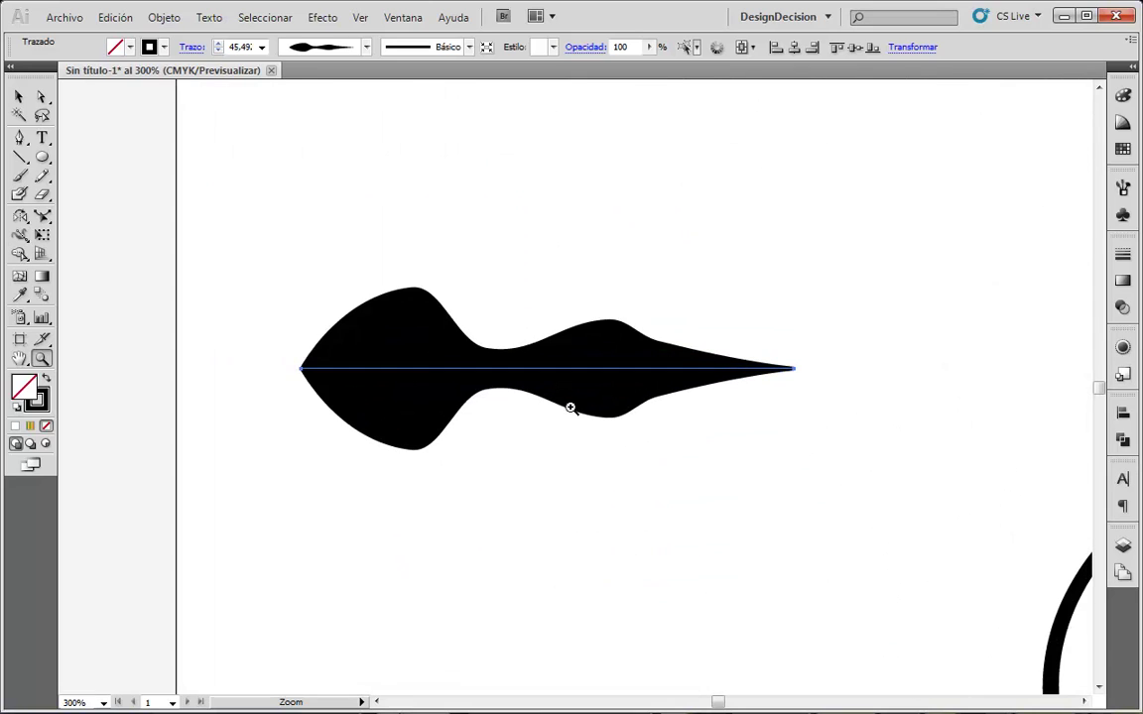
left_click(290, 369, "ctrl")
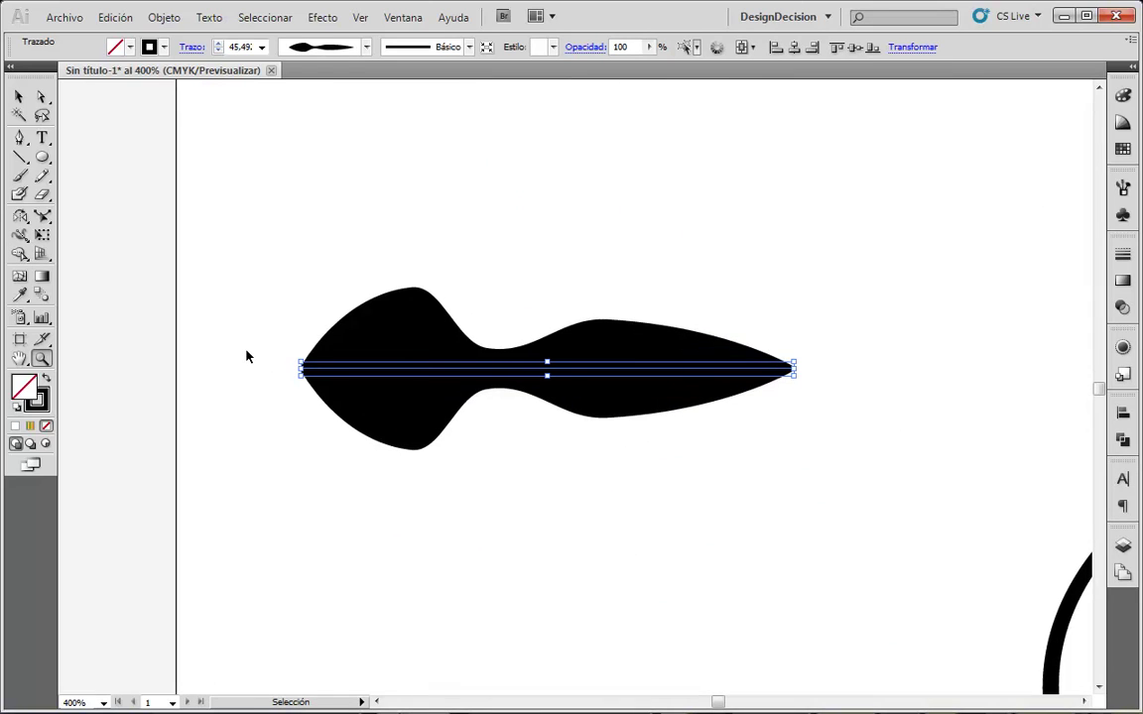
key("ctrl+z")
key("ctrl+z")
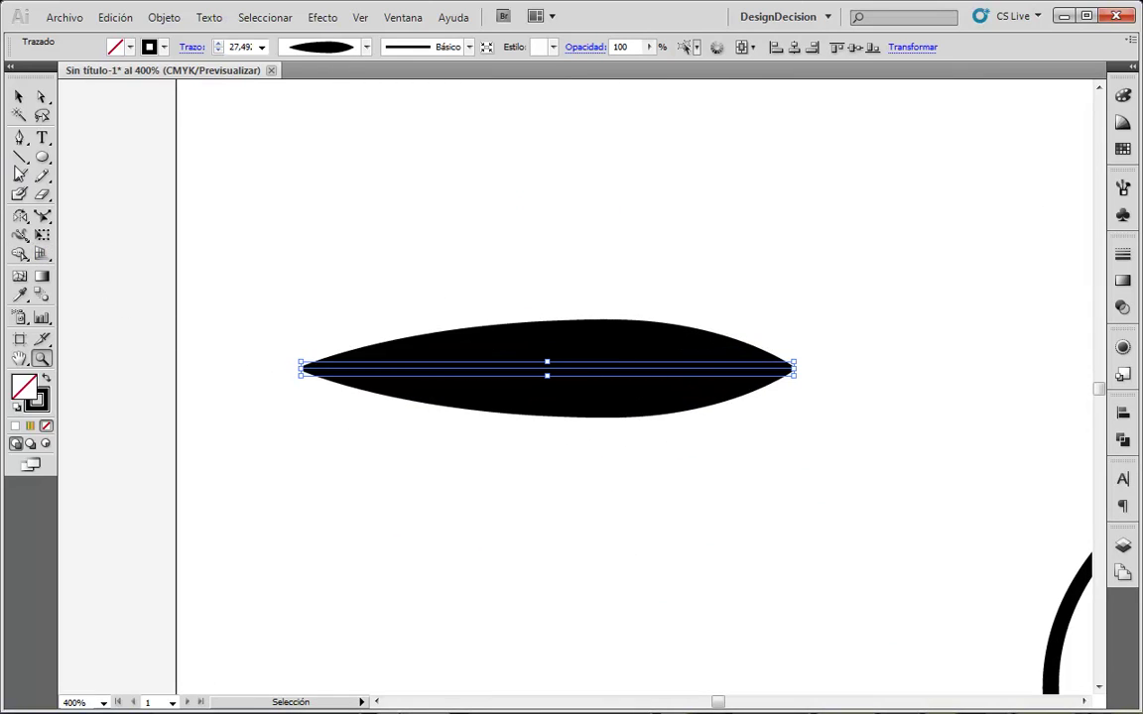
- Narrow the line's stroke just right of its widest part with the Width tool, forming an arrowhead-like shape with a thin tail
left_click(20, 235)
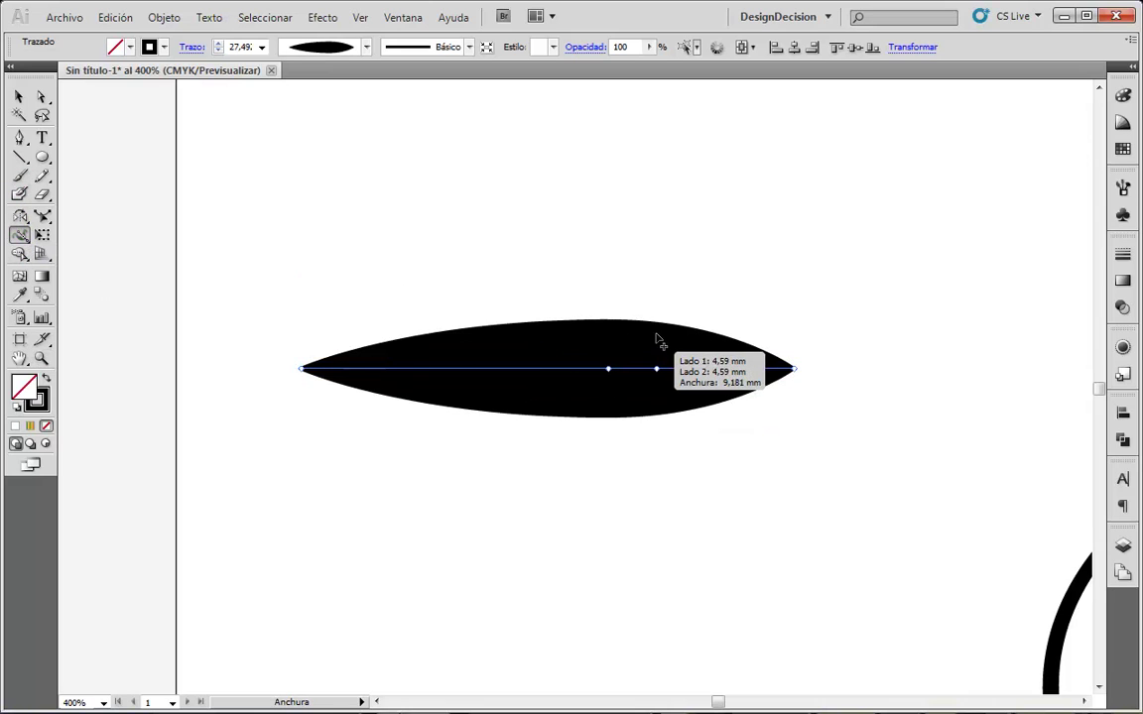
left_click_drag(655, 330, 650, 352)
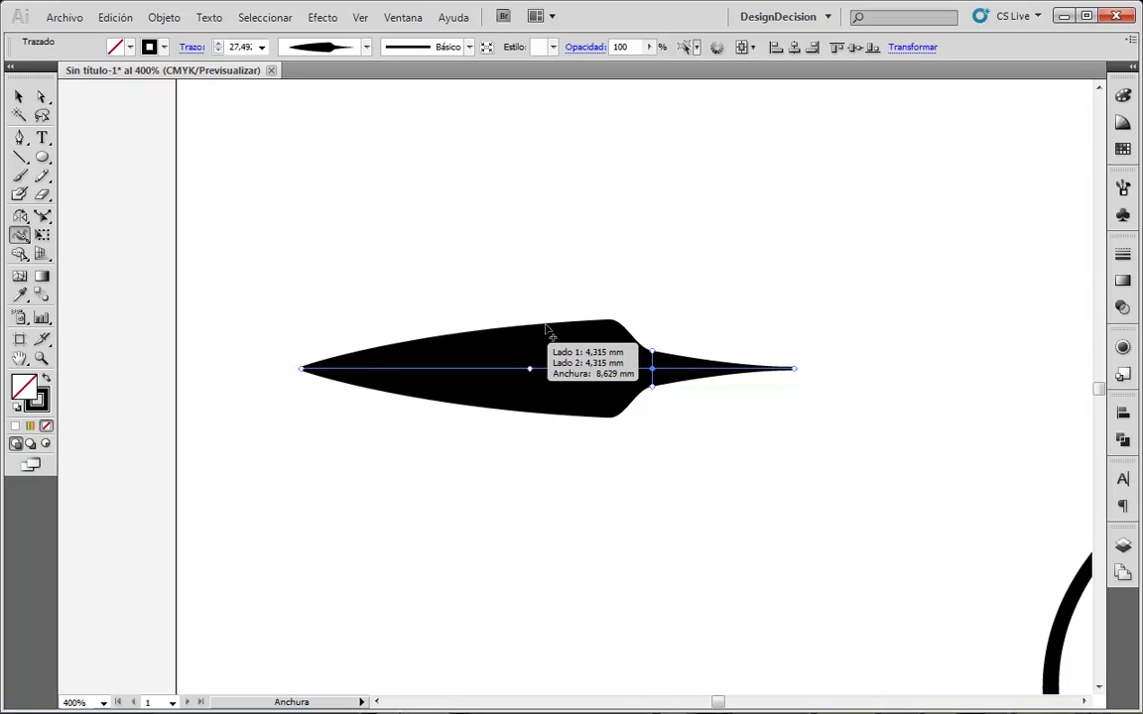
key("z")
left_click(679, 428, "alt")
left_click(592, 449, "alt")
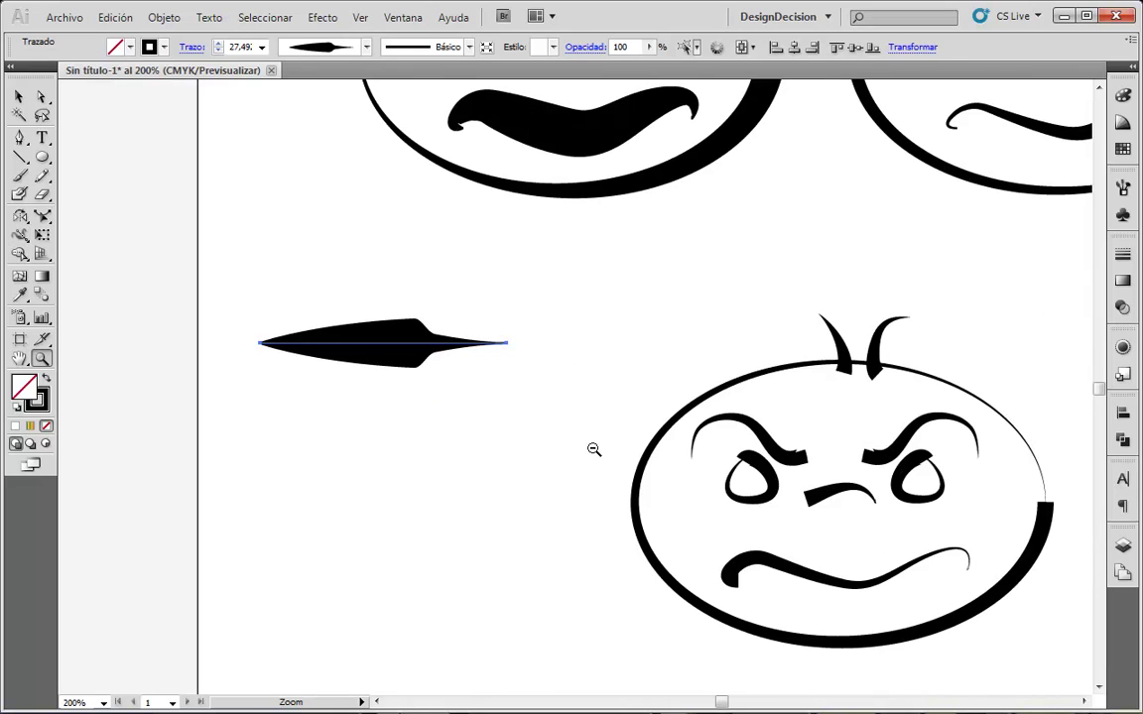
left_click(587, 447, "alt")
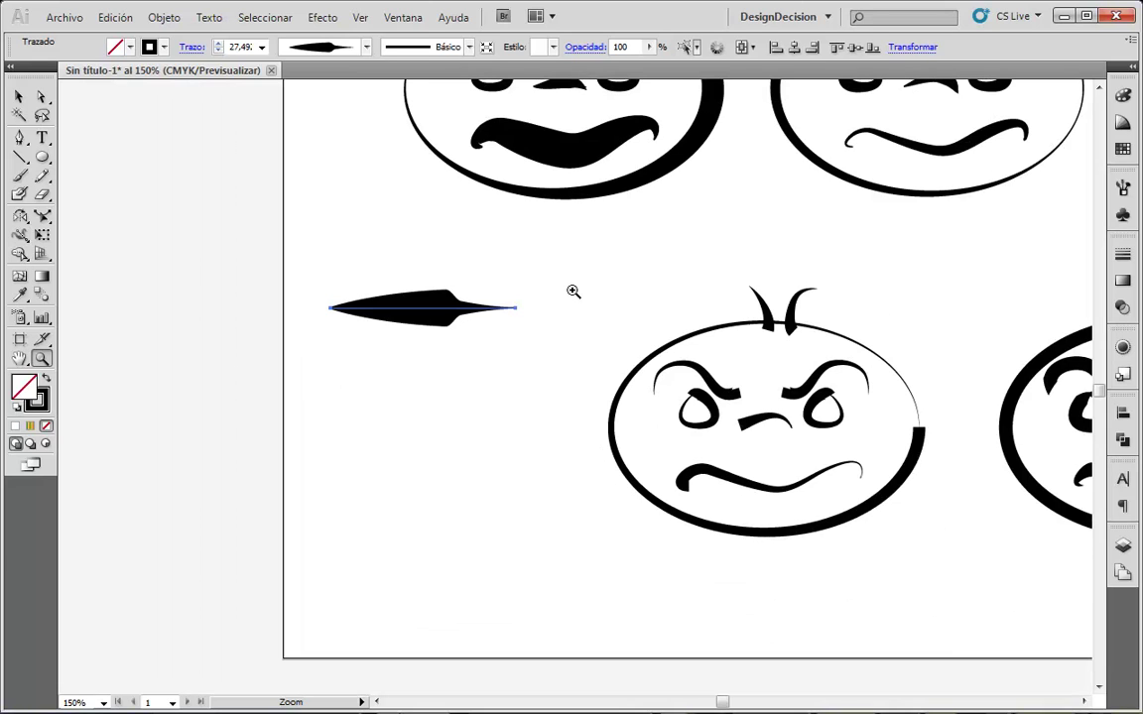
scroll(575, 297, "up", 3)
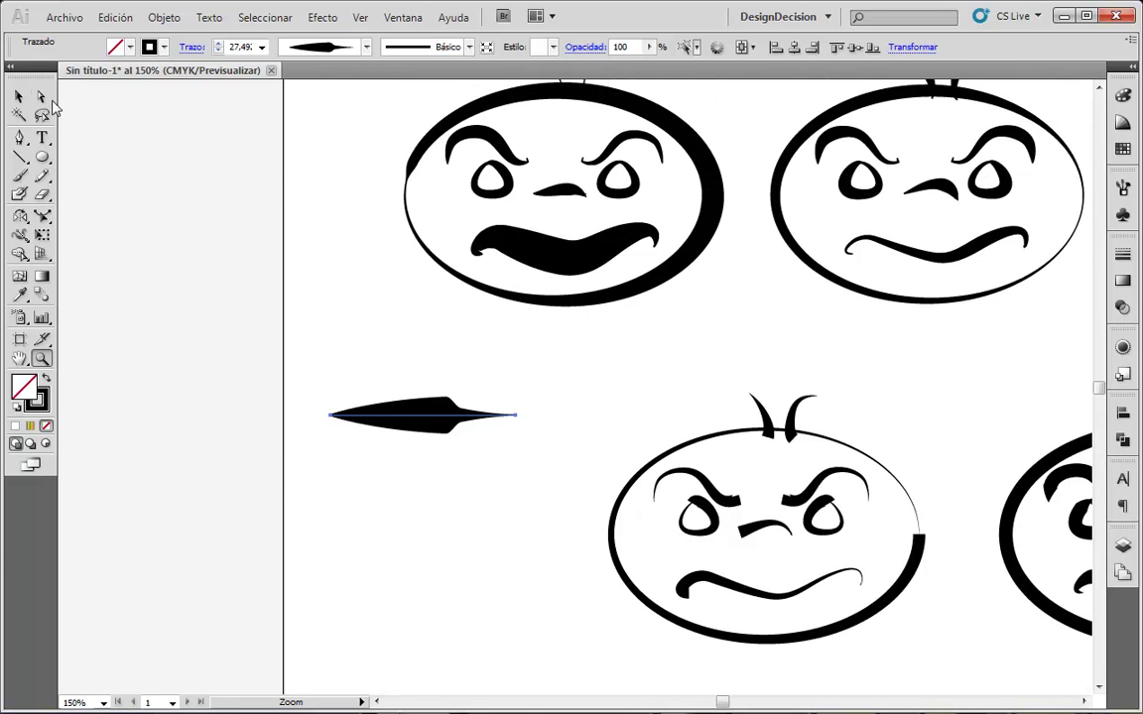
- Save the arrow-shaped line's stroke as a variable width profile named Perfil Flecha
left_click(19, 96)
left_click(347, 400)
left_click(416, 415)
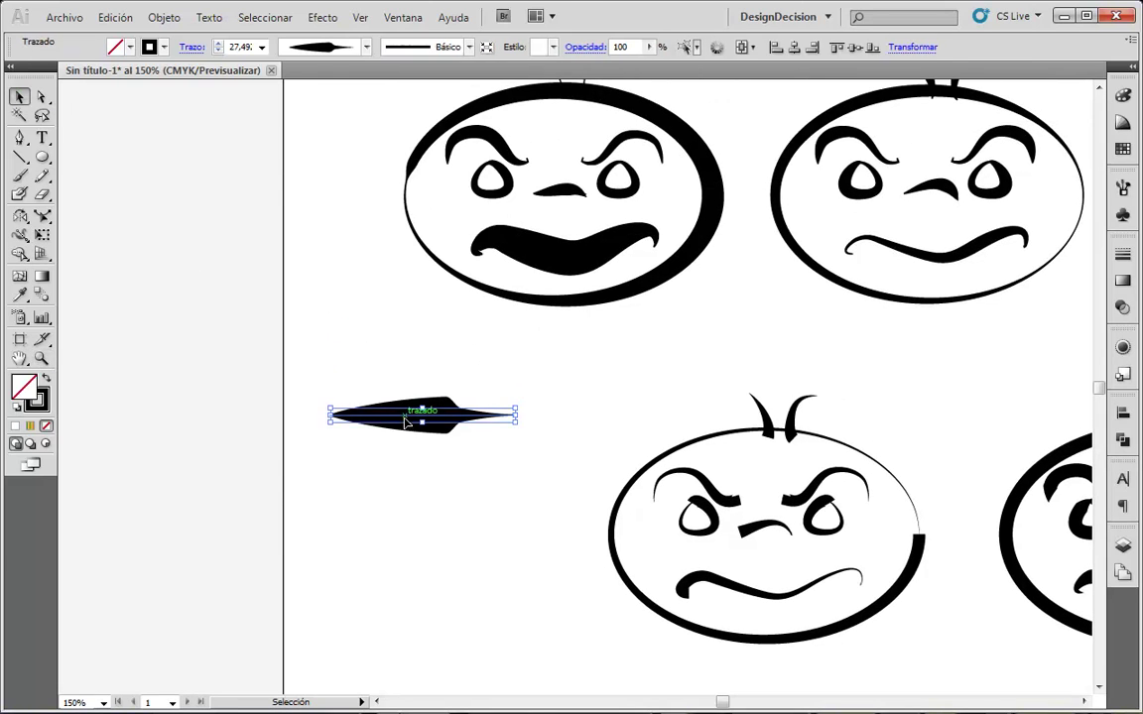
left_click(366, 47)
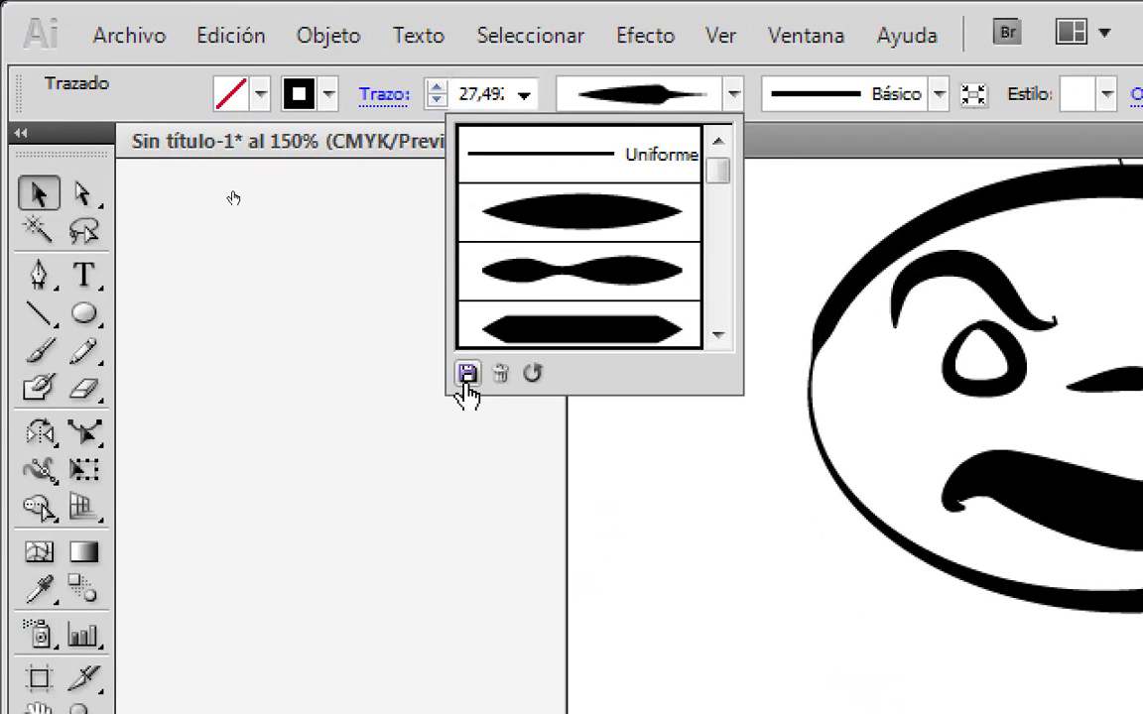
left_click(467, 374)
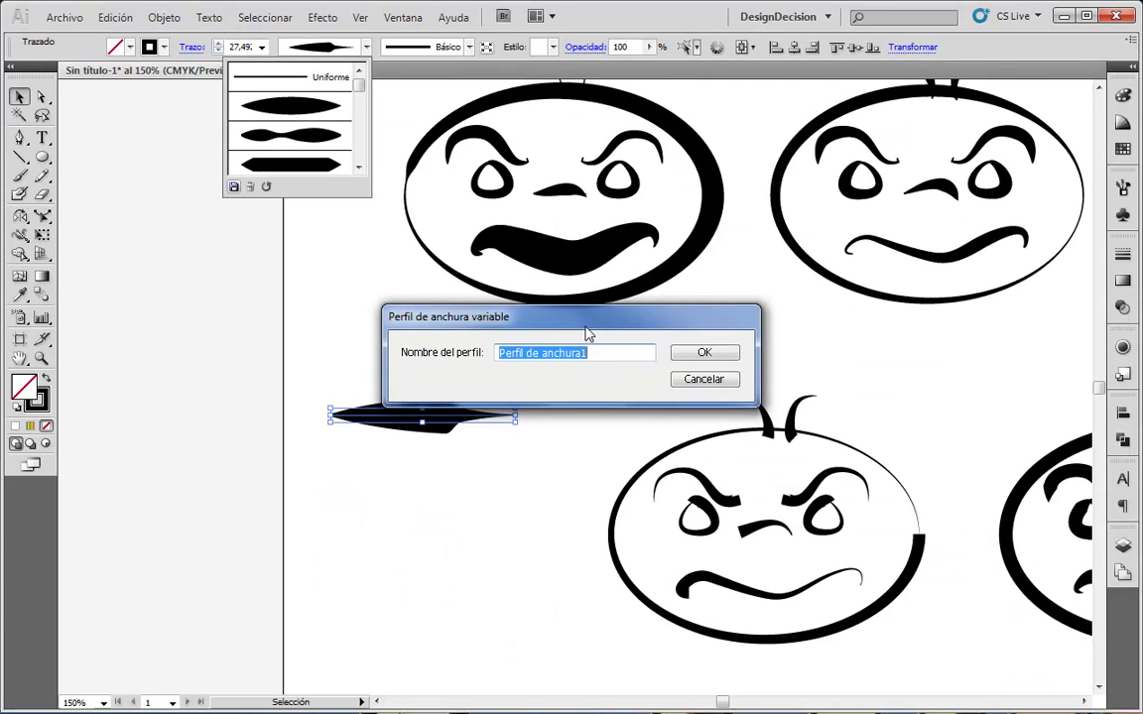
left_click_drag(587, 334, 700, 325)
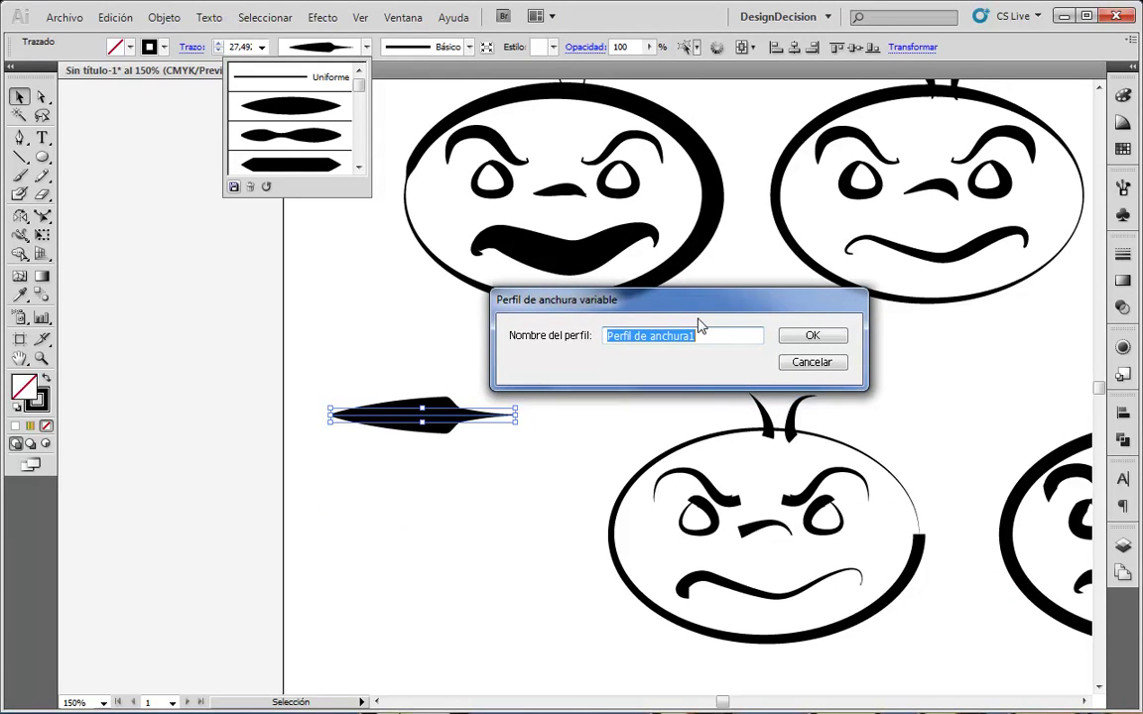
type("P")
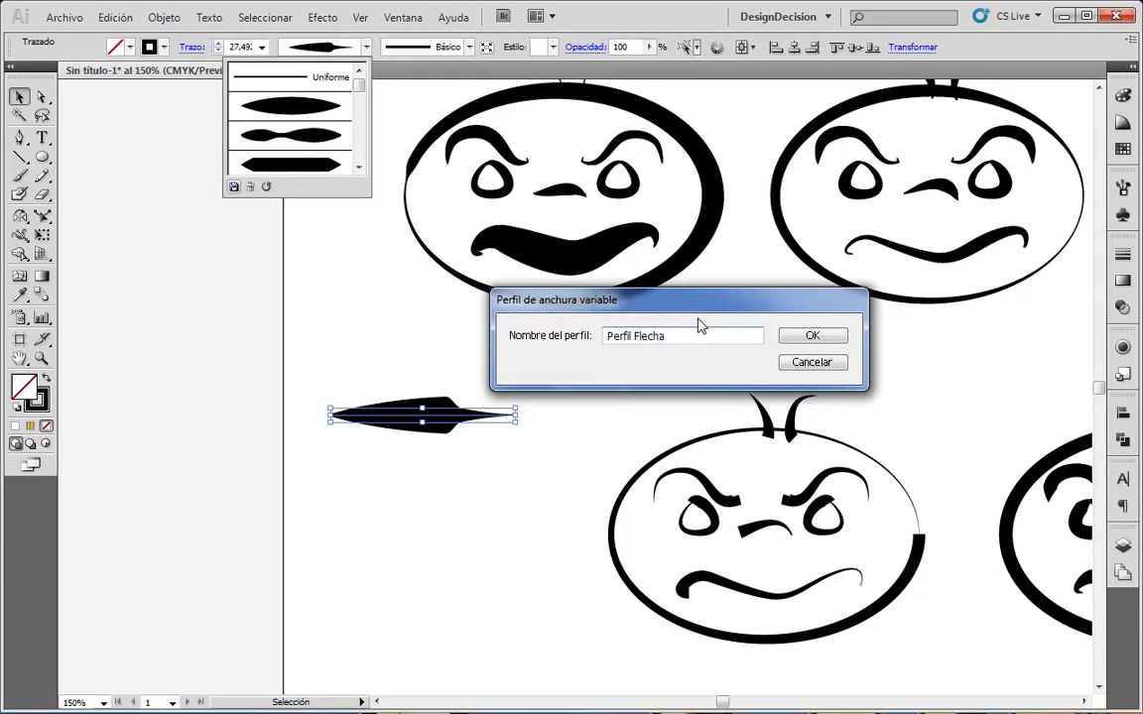
left_click(815, 337)
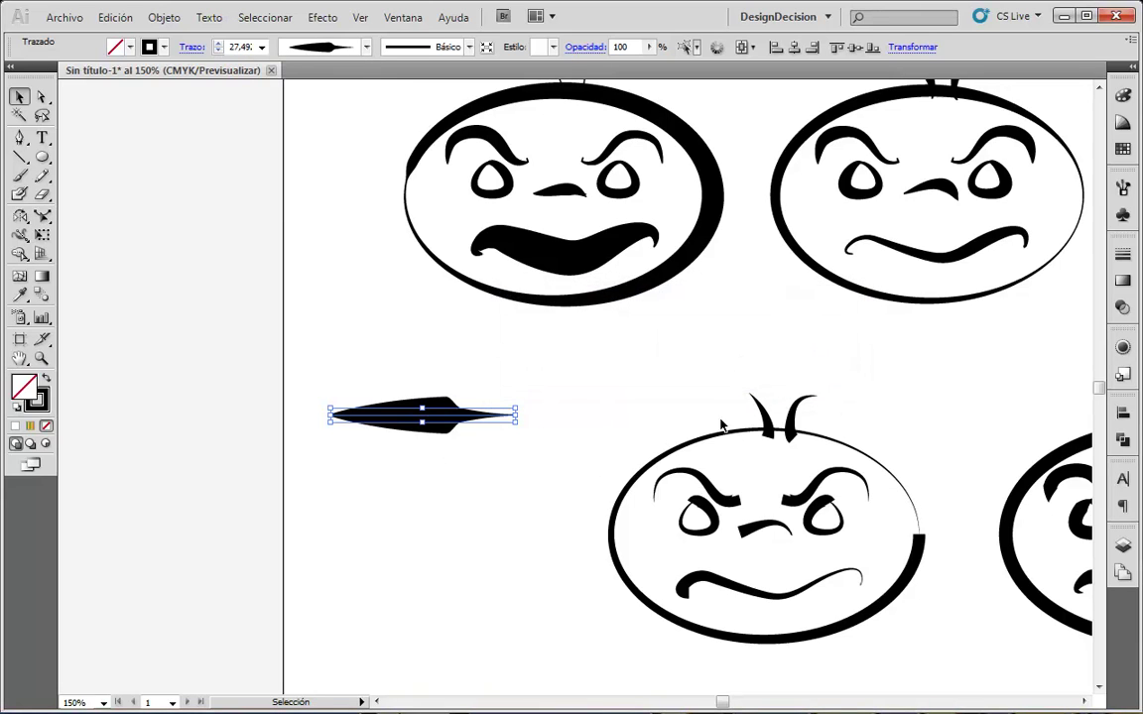
- Apply the saved Perfil Flecha width profile to all strokes of the upper-right face, and deselect it
key("space")
left_click_drag(805, 403, 500, 474)
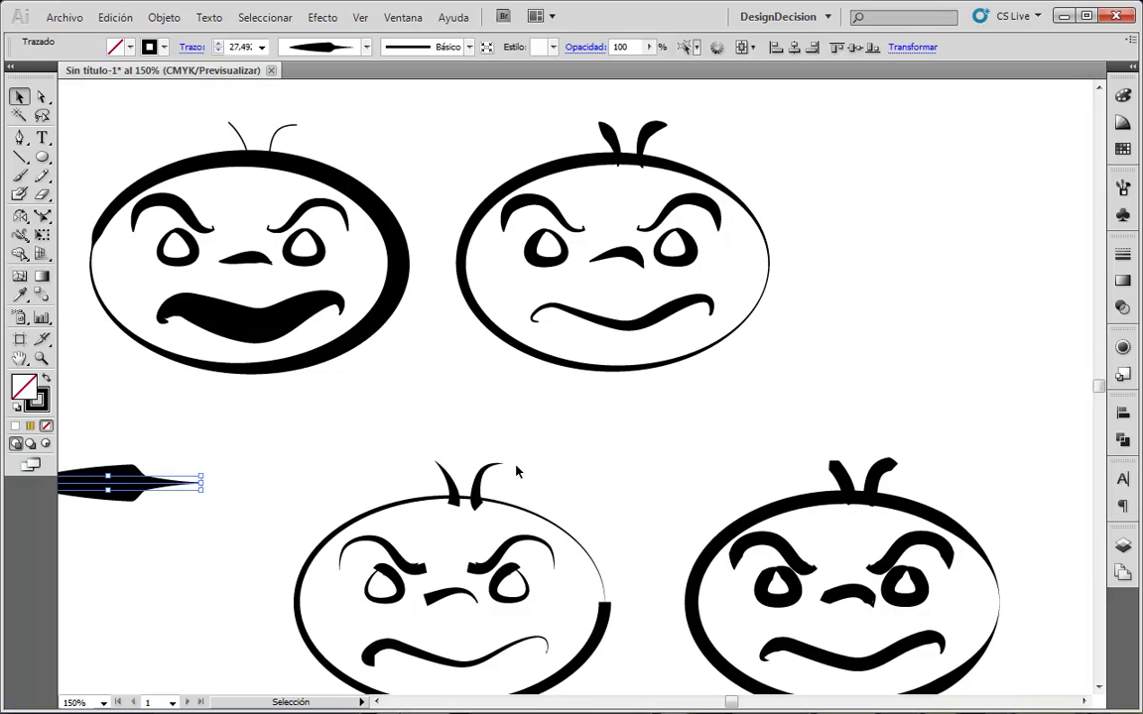
key("z")
left_click(629, 440, "alt")
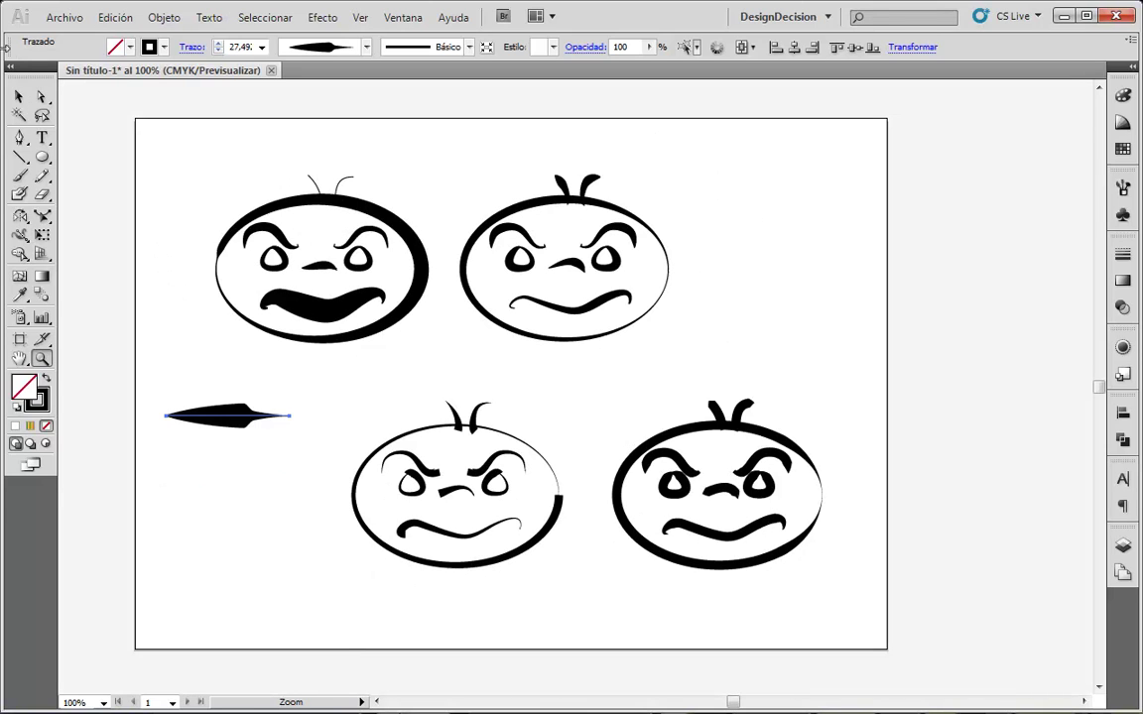
key("v")
left_click_drag(683, 156, 466, 344)
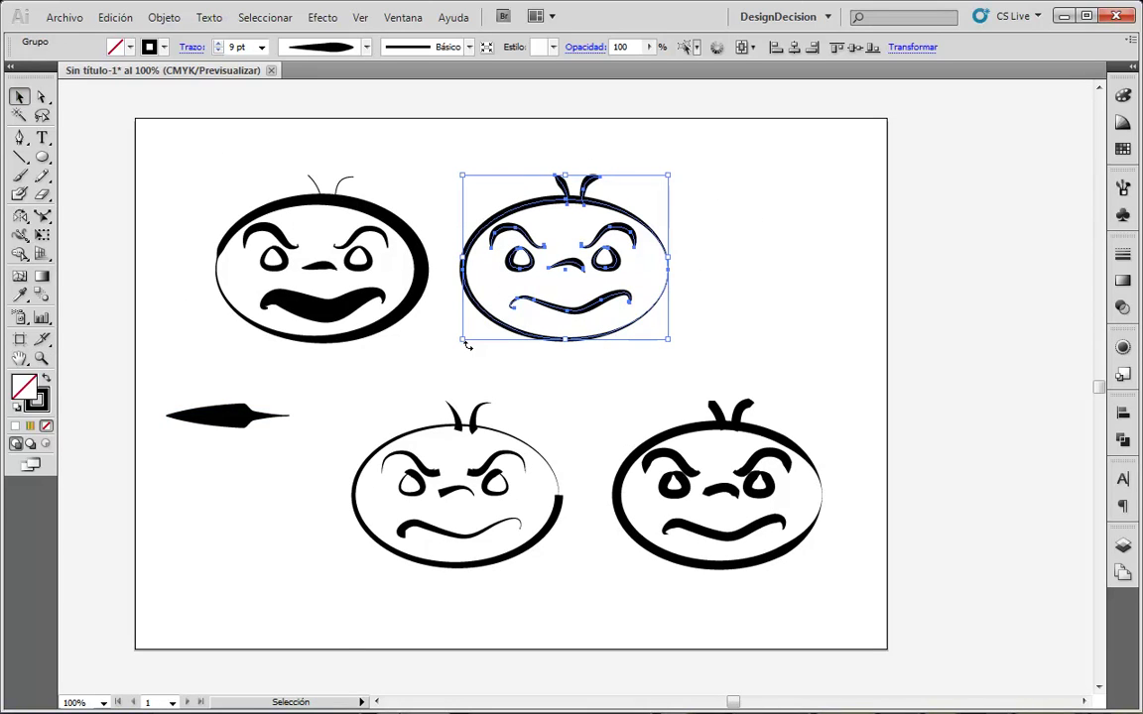
left_click(366, 47)
scroll(361, 109, "down", 2)
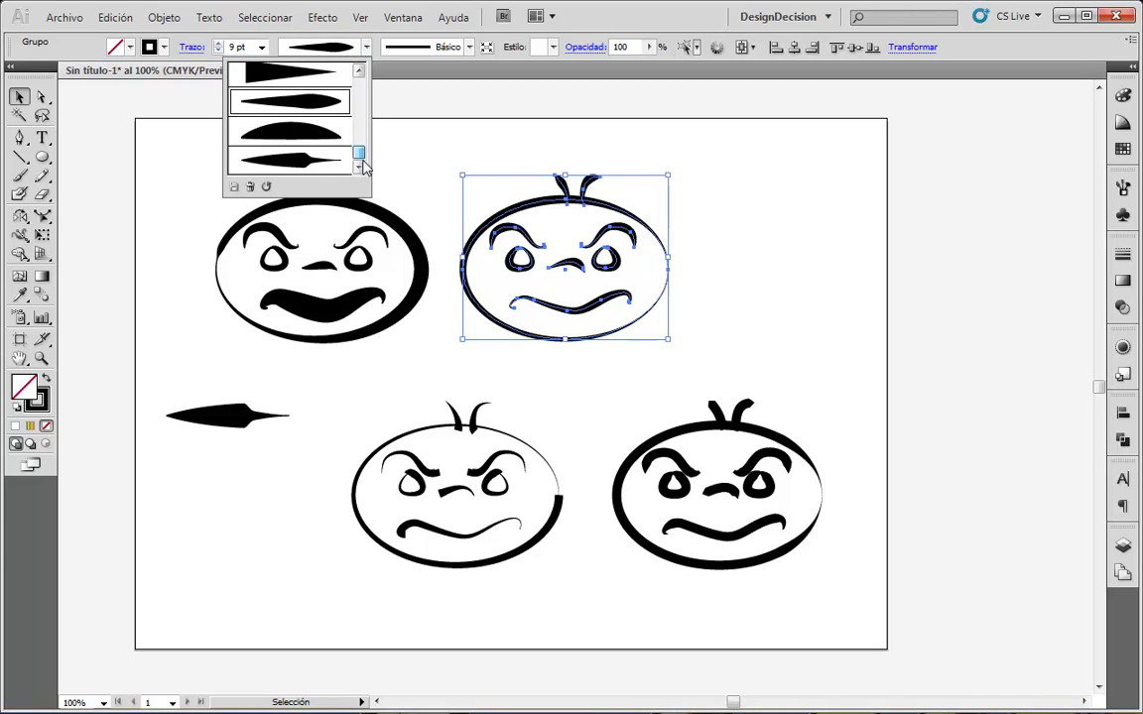
left_click(312, 163)
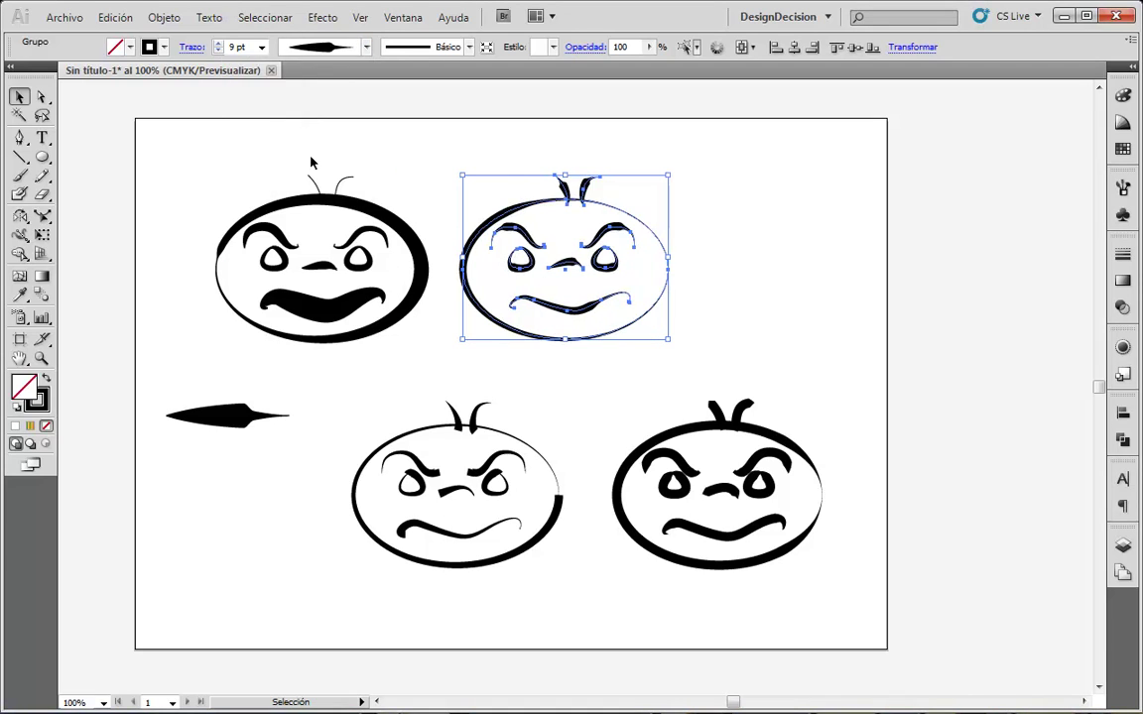
left_click(785, 253)
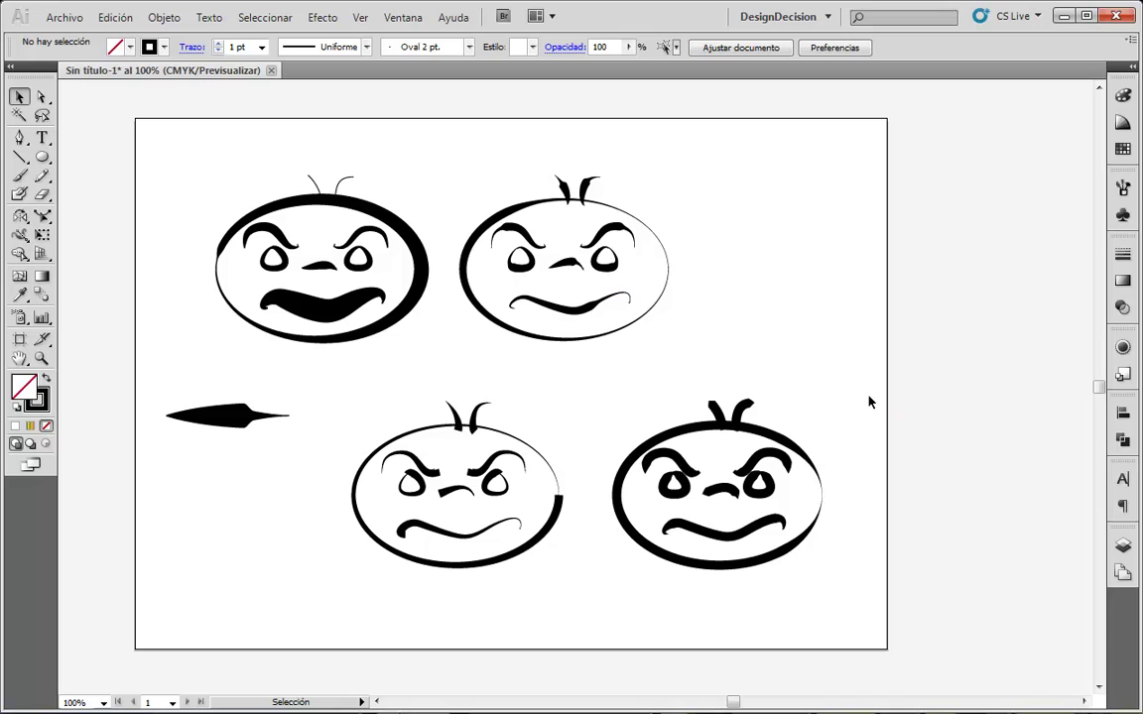
- With nothing selected, examine where width profiles can be chosen, including the profile list within the detailed Stroke settings
left_click(366, 47)
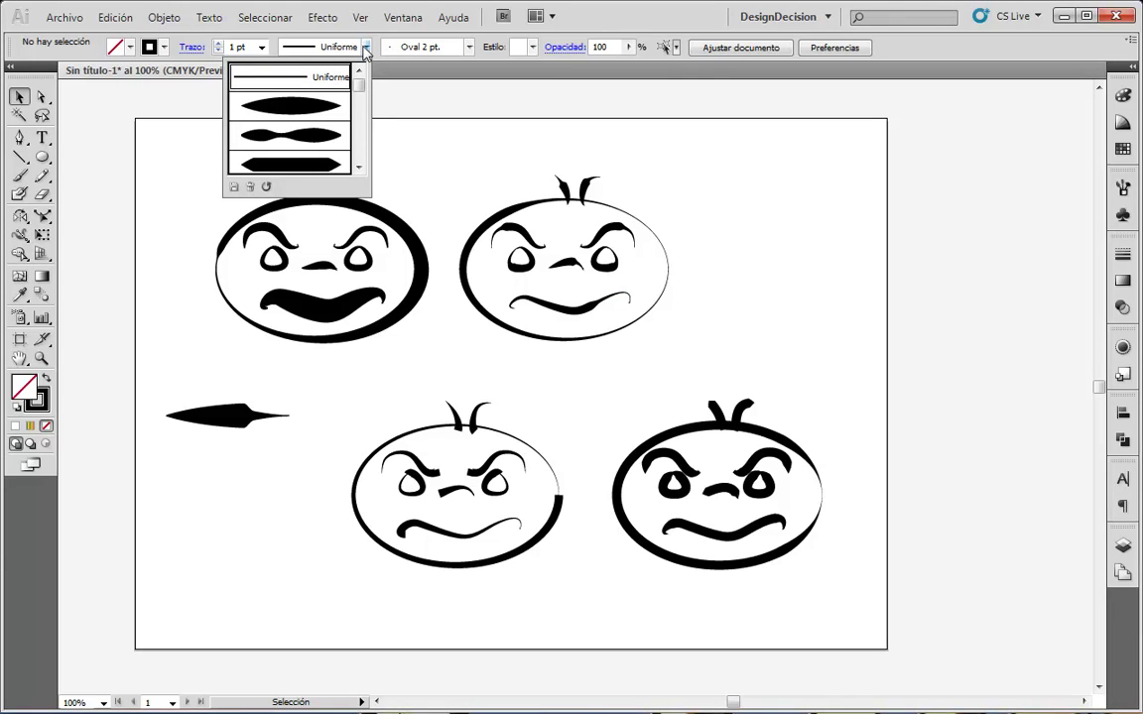
left_click(366, 48)
left_click(366, 47)
left_click(367, 47)
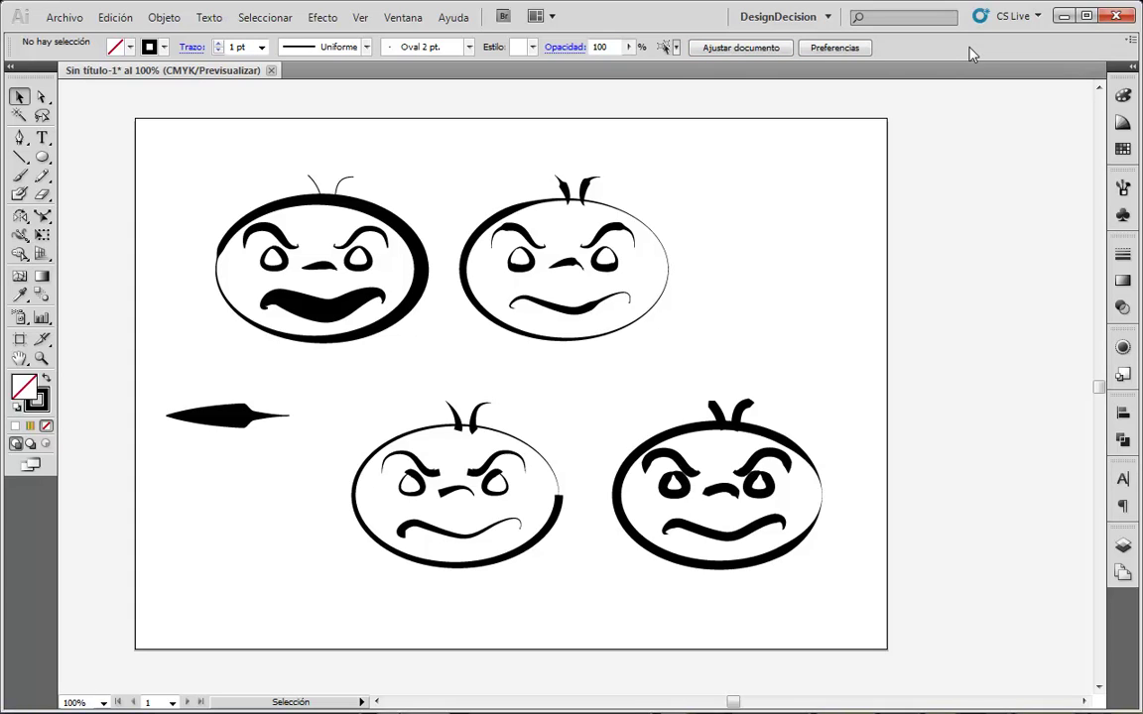
left_click(1123, 257)
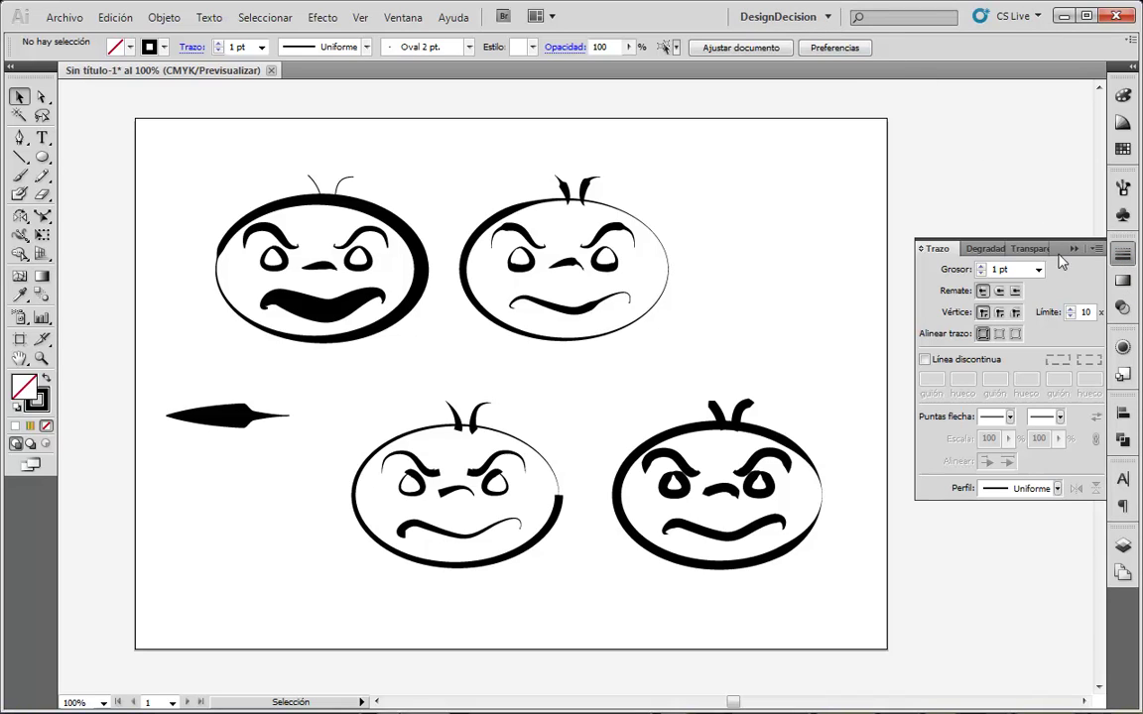
left_click(1057, 489)
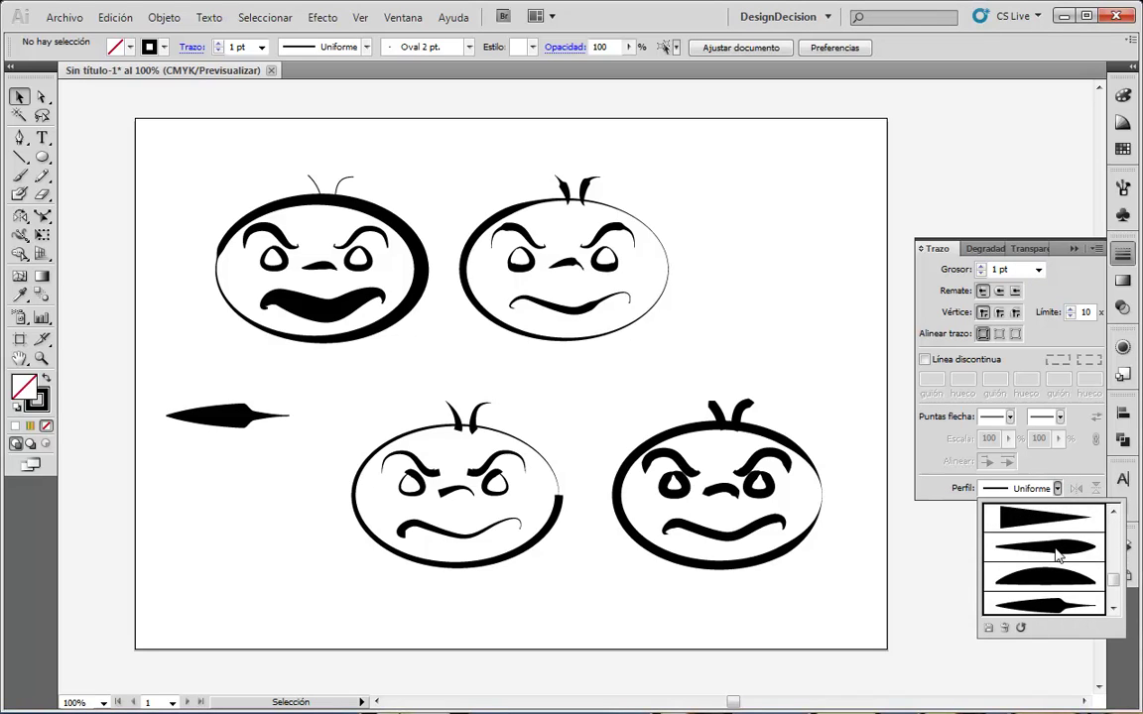
scroll(1053, 556, "down", 1)
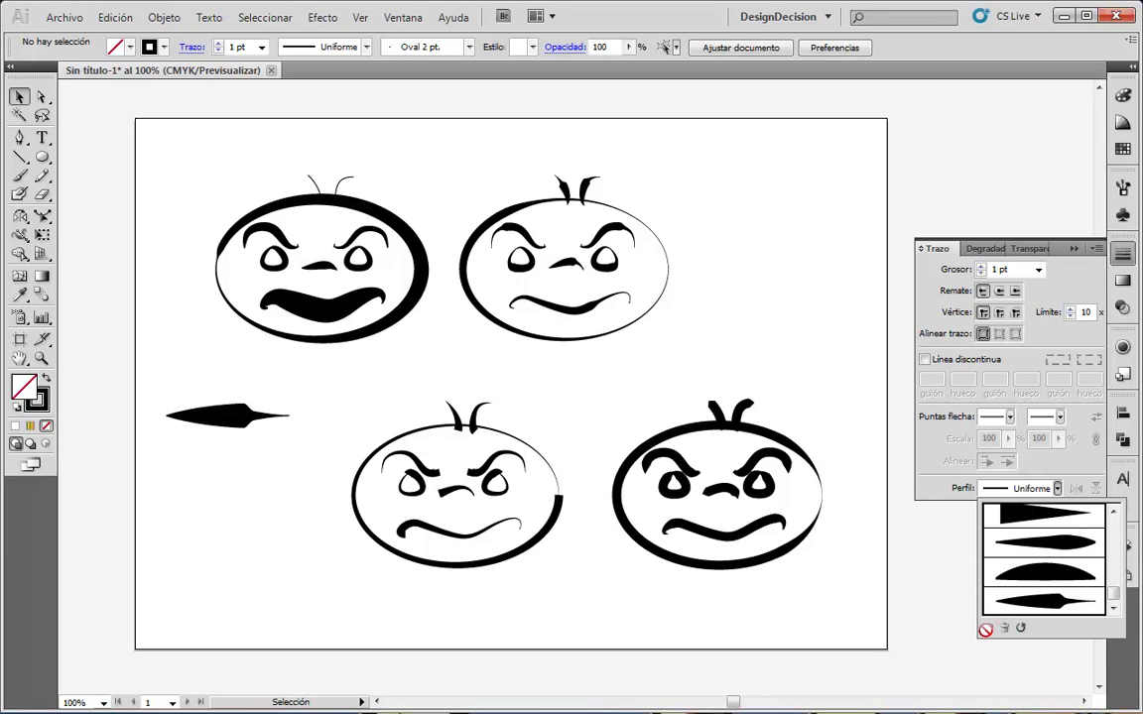
left_click(1059, 466)
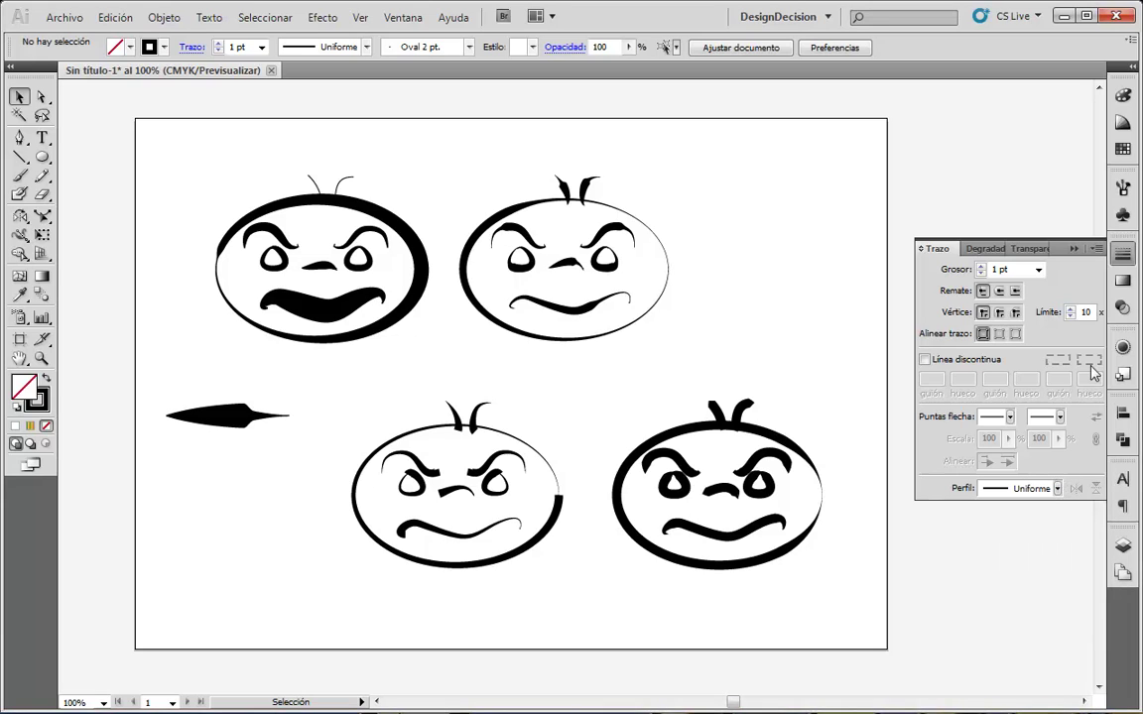
left_click(1122, 256)
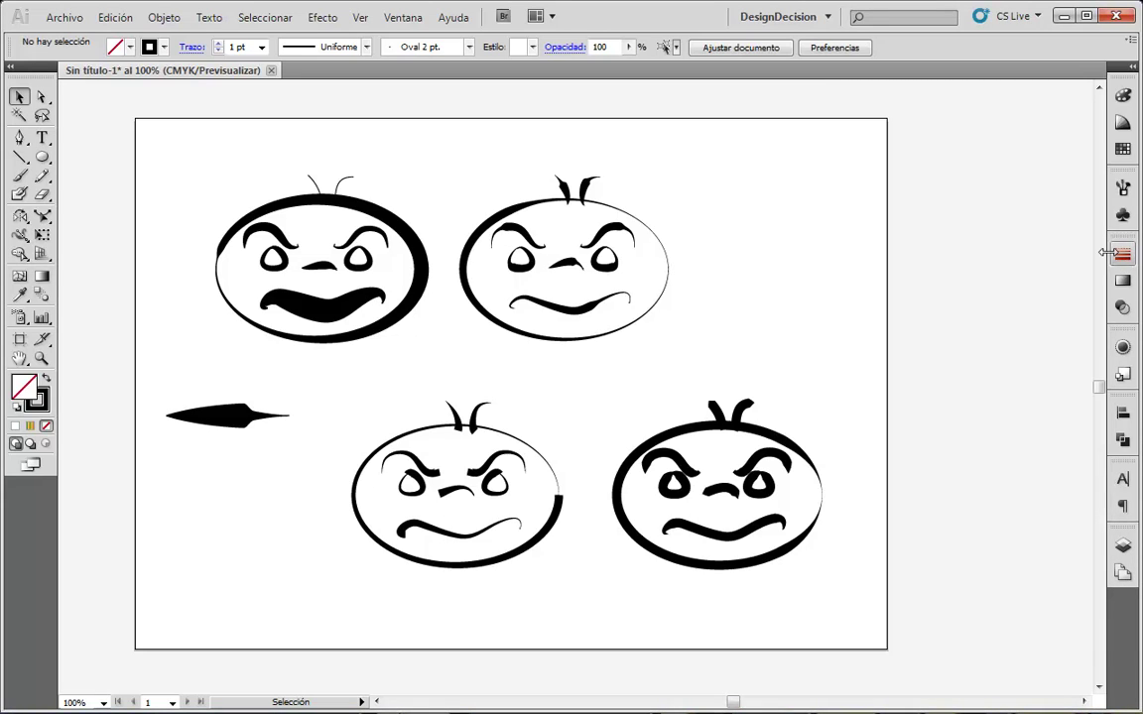
left_click(1123, 262)
left_click(1123, 258)
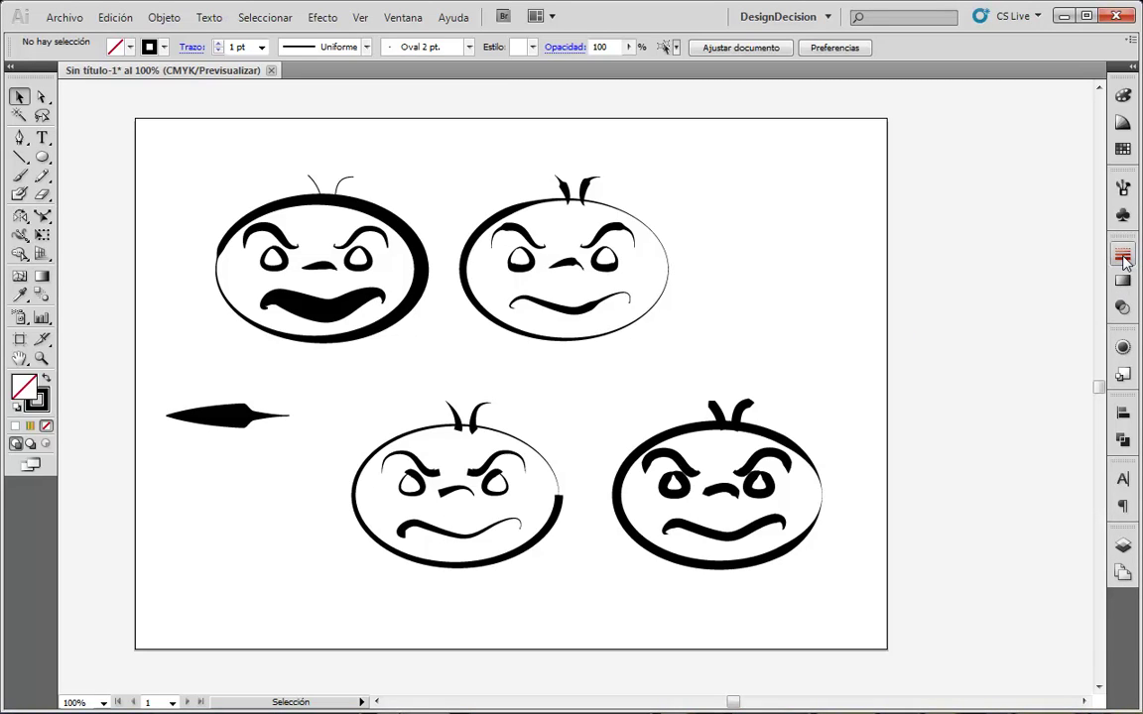